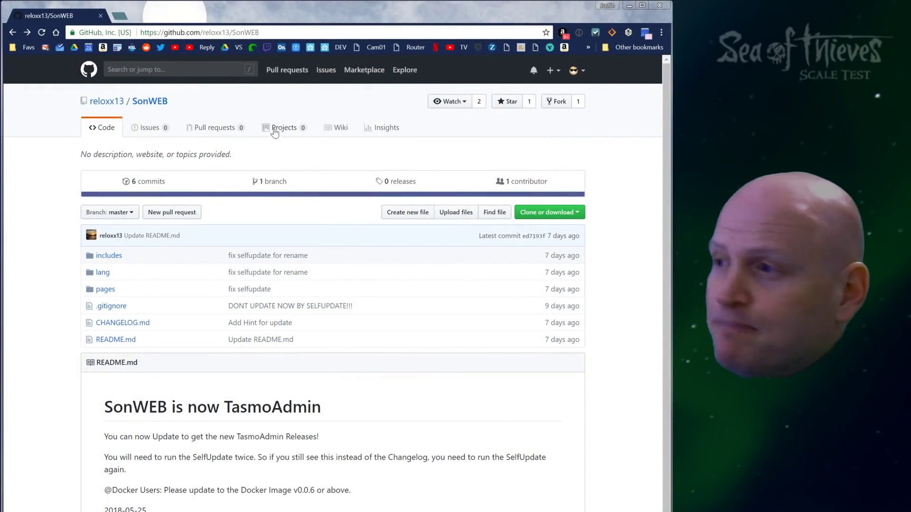
Step: Go from the SonWEB README to the reloxx13/TasmoAdmin repository
{"action": "scroll", "coordinate": [285, 219], "scroll_direction": "down", "scroll_amount": 1}
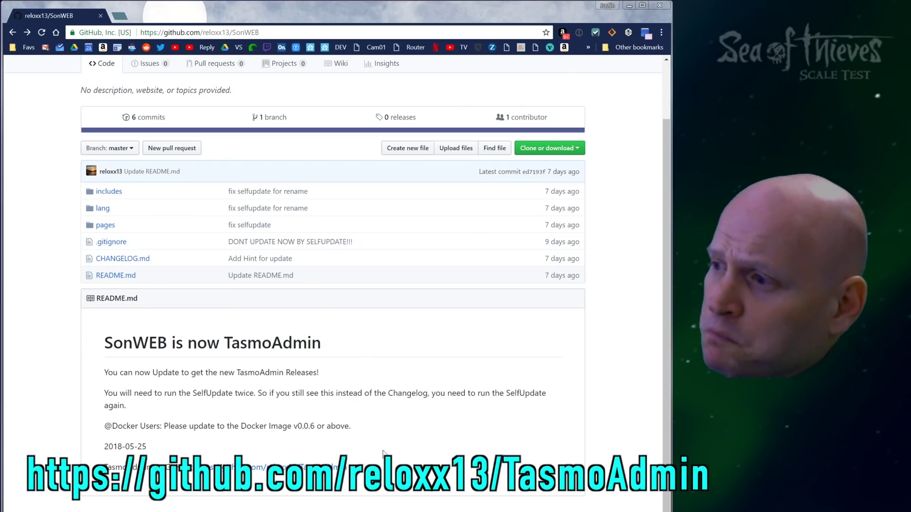
{"action": "left_click", "coordinate": [260, 470]}
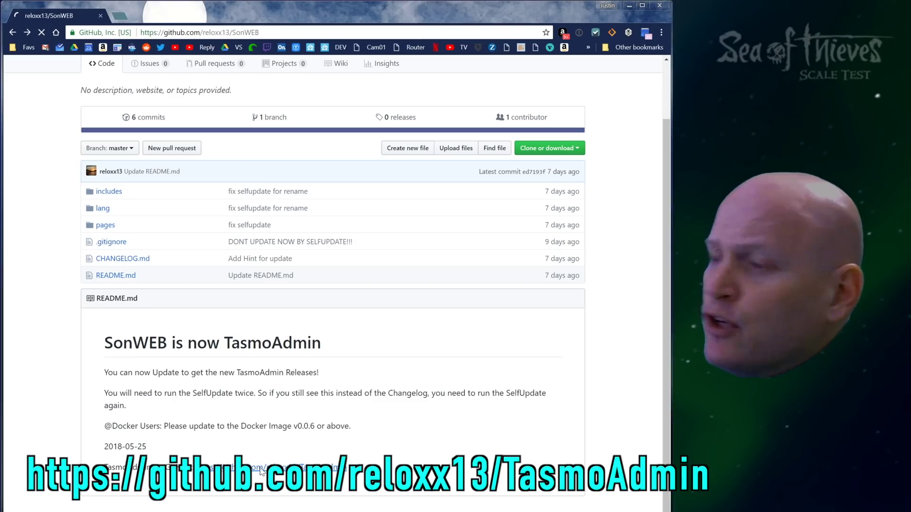
Step: Follow the TasmoAdmin README's 'Home Assistant - addon TasmoAdmin' link to hassio-addons/addon-sonweb
{"action": "scroll", "coordinate": [335, 418], "scroll_direction": "down", "scroll_amount": 5}
{"action": "scroll", "coordinate": [334, 418], "scroll_direction": "down", "scroll_amount": 6}
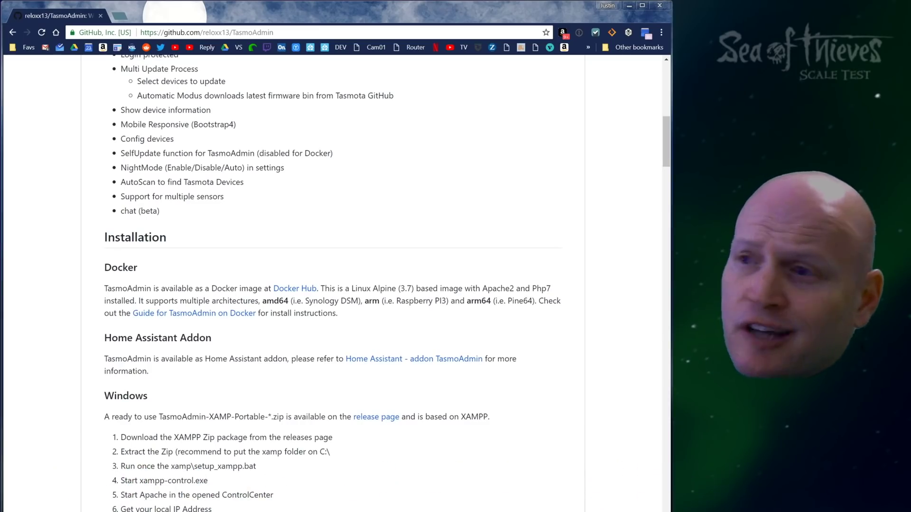
{"action": "scroll", "coordinate": [321, 384], "scroll_direction": "down", "scroll_amount": 2}
{"action": "scroll", "coordinate": [322, 383], "scroll_direction": "down", "scroll_amount": 1}
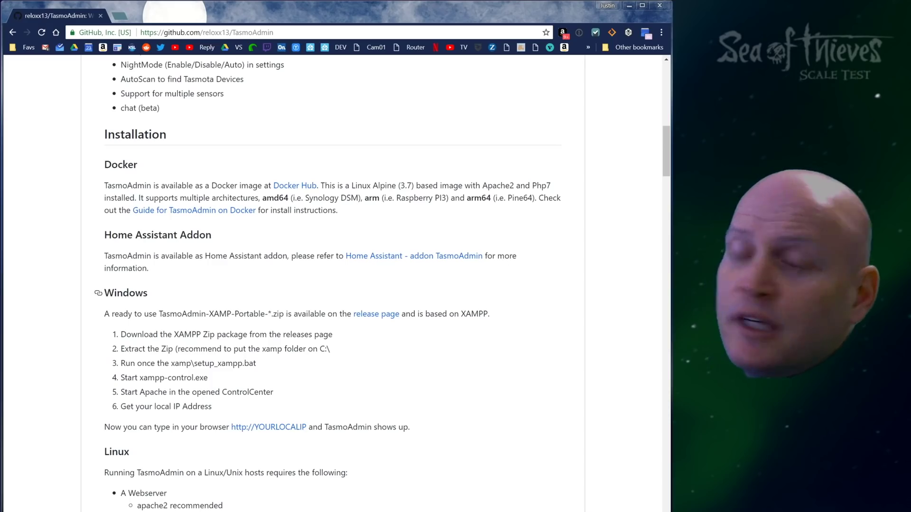
{"action": "scroll", "coordinate": [167, 462], "scroll_direction": "down", "scroll_amount": 4}
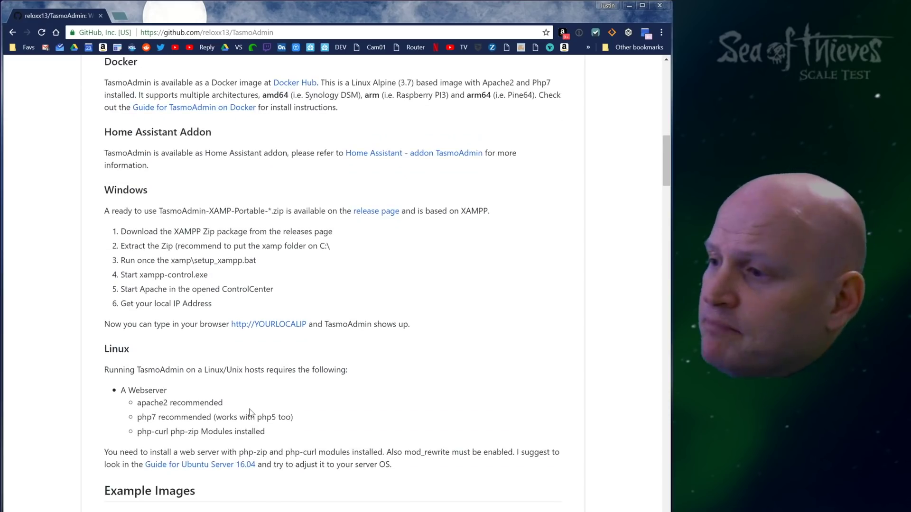
{"action": "scroll", "coordinate": [250, 413], "scroll_direction": "up", "scroll_amount": 3}
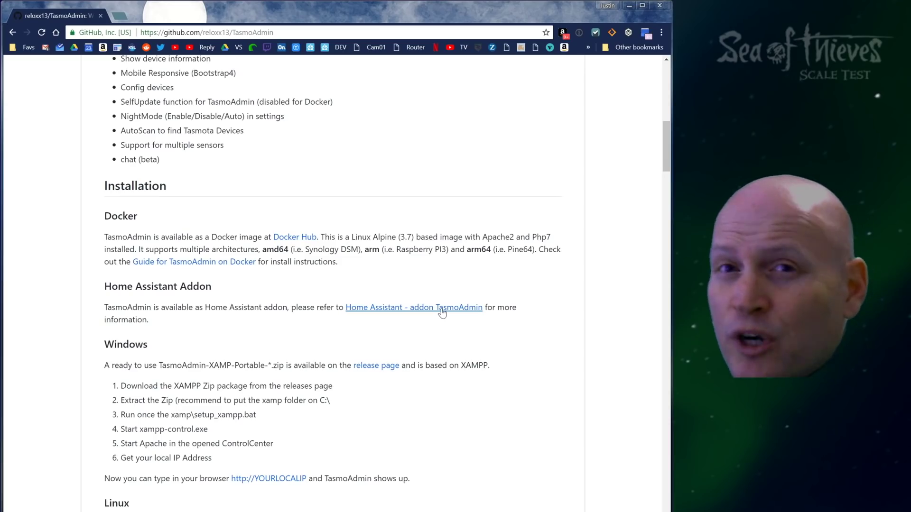
{"action": "left_click", "coordinate": [441, 308]}
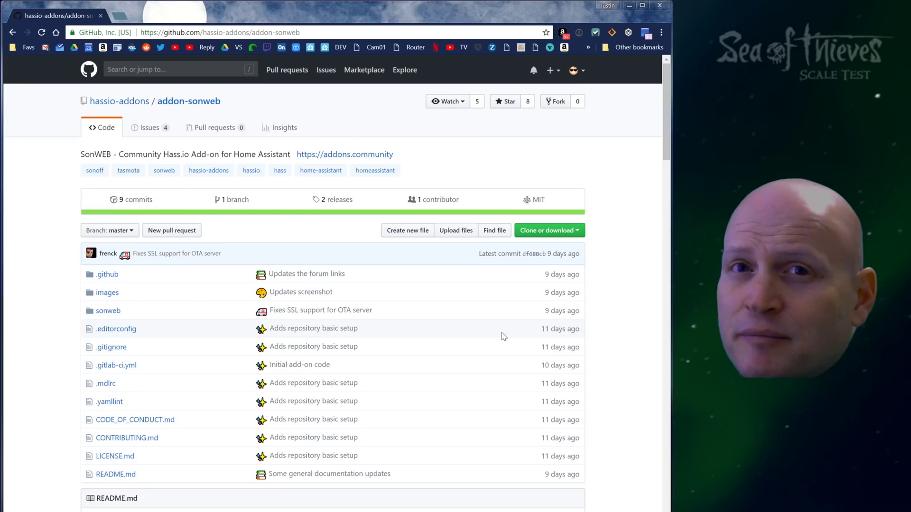
Step: Go to the hassio-addons/repository page and bring up copy options on its repository URL
{"action": "scroll", "coordinate": [504, 337], "scroll_direction": "down", "scroll_amount": 15}
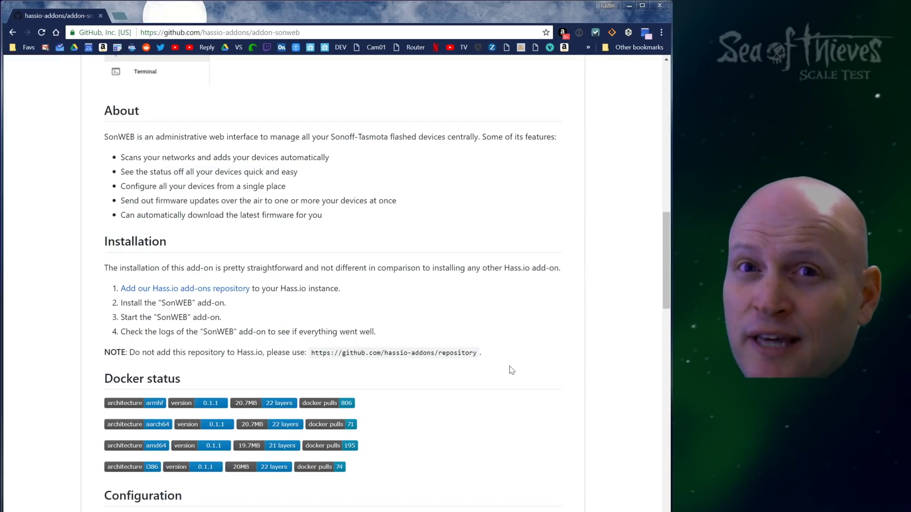
{"action": "left_click", "coordinate": [230, 289]}
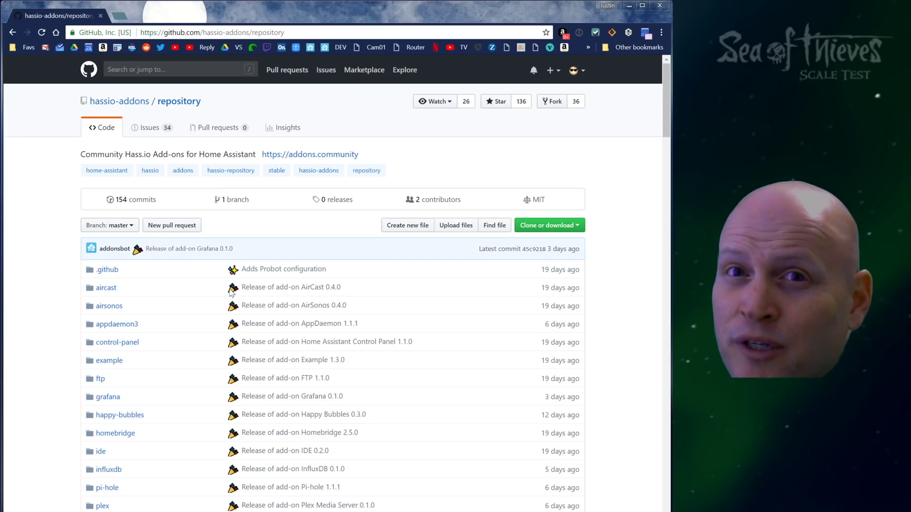
{"action": "scroll", "coordinate": [417, 297], "scroll_direction": "down", "scroll_amount": 20}
{"action": "scroll", "coordinate": [402, 268], "scroll_direction": "up", "scroll_amount": 16}
{"action": "scroll", "coordinate": [401, 268], "scroll_direction": "up", "scroll_amount": 20}
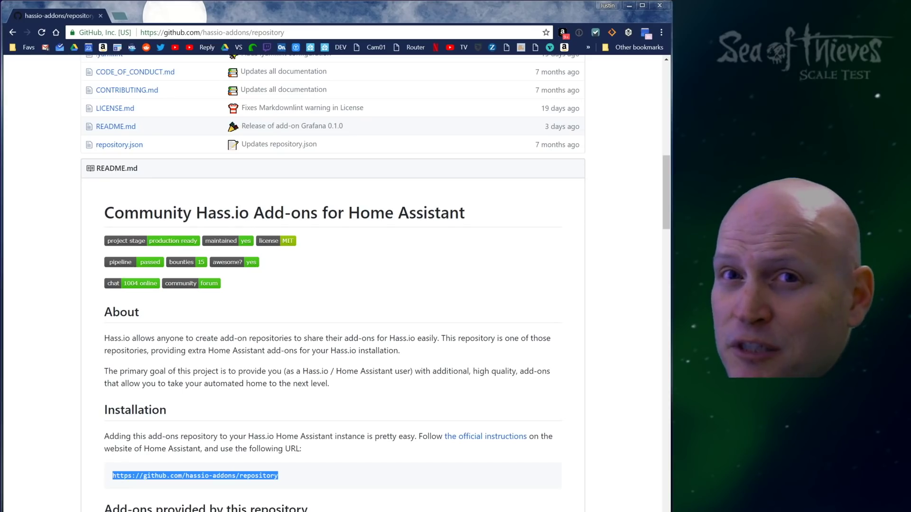
{"action": "right_click", "coordinate": [254, 478]}
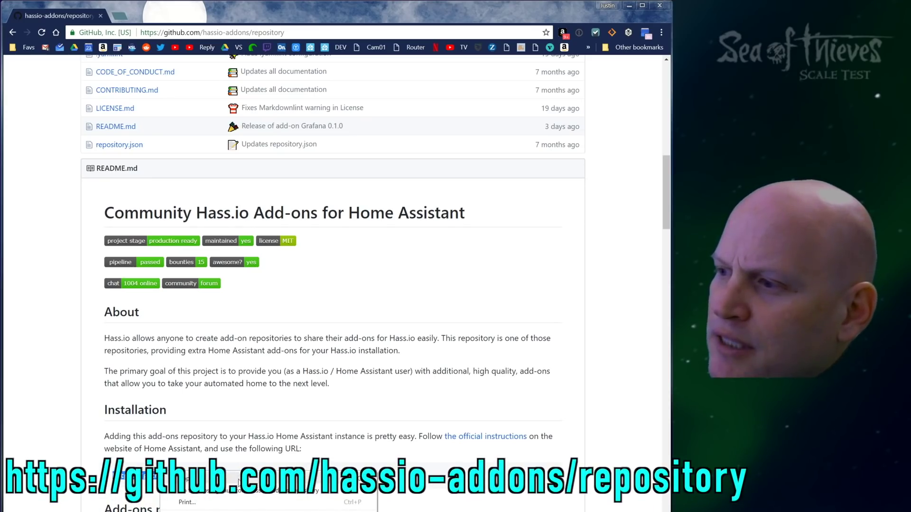
Step: Copy the hassio-addons repository URL and paste it into Home Assistant's new repository field
{"action": "left_click", "coordinate": [239, 480]}
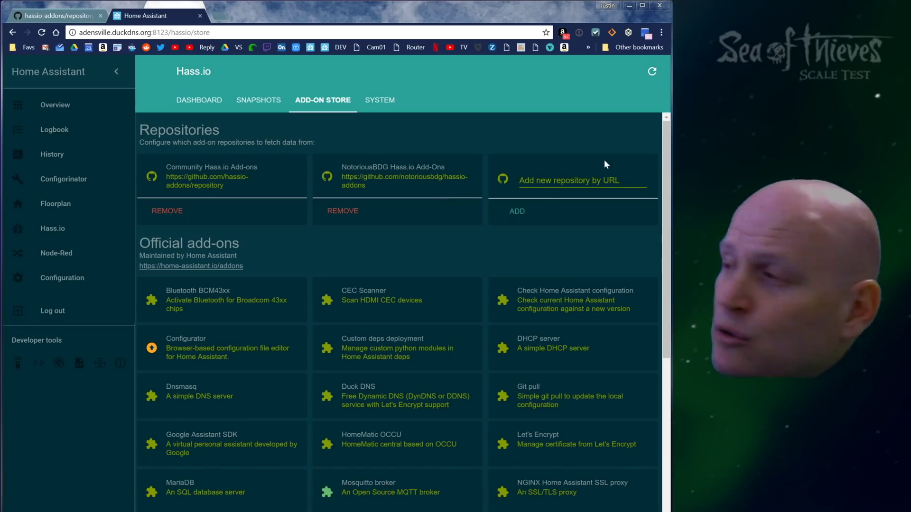
{"action": "left_click", "coordinate": [581, 180]}
{"action": "right_click", "coordinate": [581, 180]}
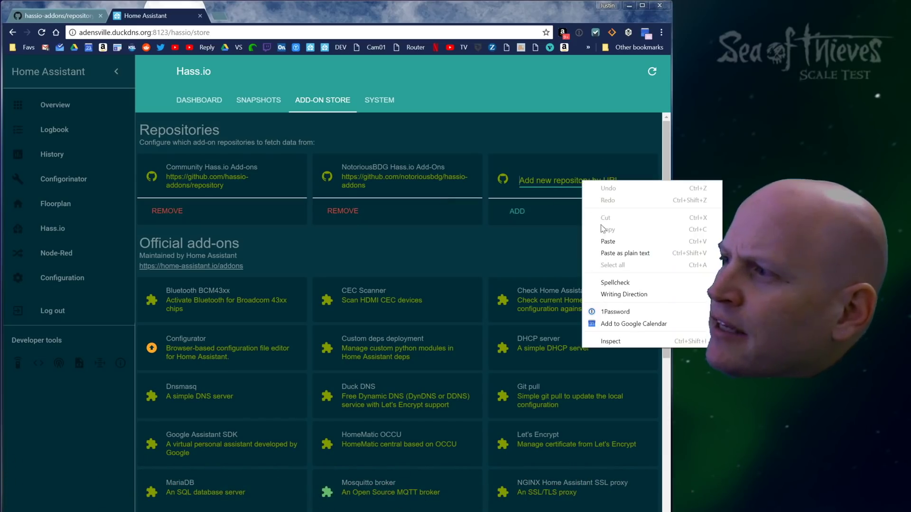
{"action": "left_click", "coordinate": [607, 239]}
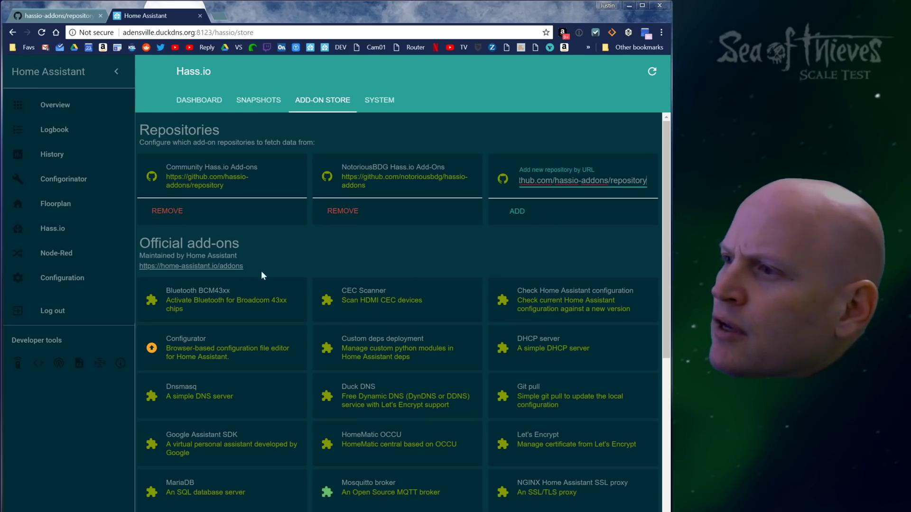
Step: Install and start the SonWEB add-on, then launch its web UI on port 9541
{"action": "scroll", "coordinate": [246, 272], "scroll_direction": "down", "scroll_amount": 9}
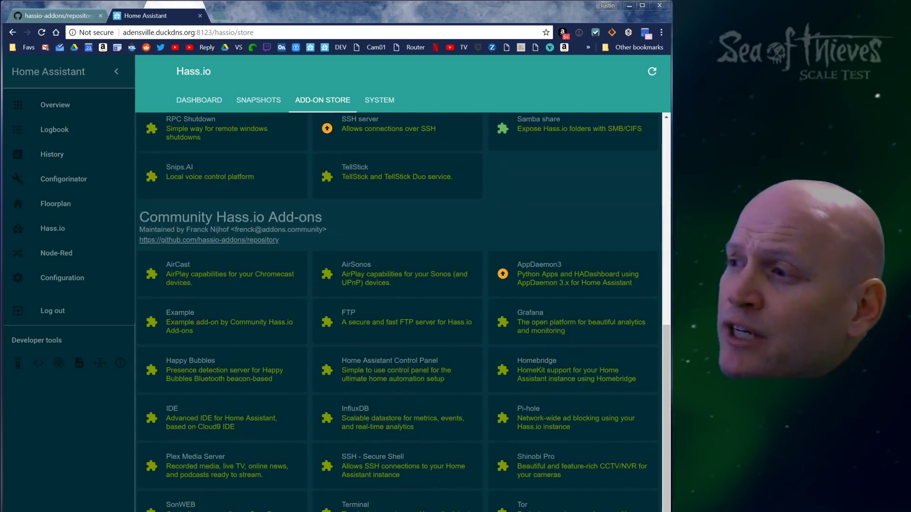
{"action": "scroll", "coordinate": [443, 393], "scroll_direction": "down", "scroll_amount": 1}
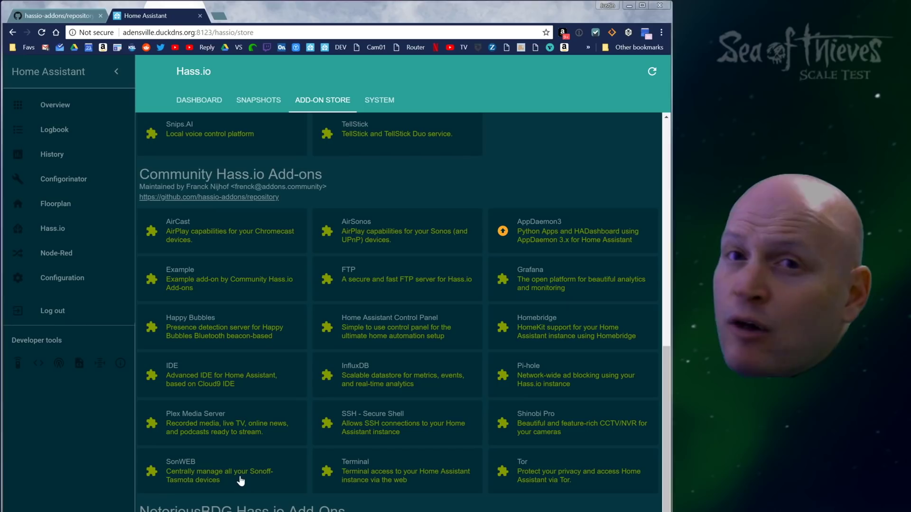
{"action": "left_click", "coordinate": [218, 475]}
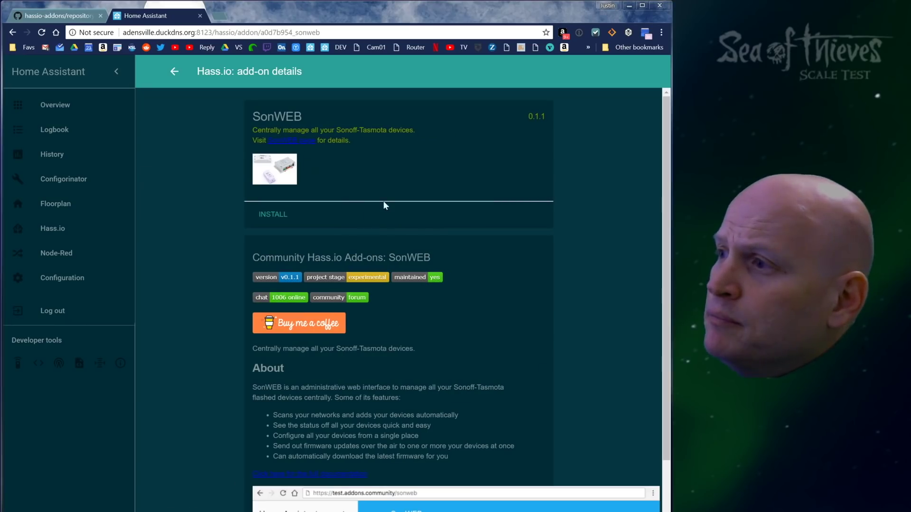
{"action": "left_click", "coordinate": [270, 215]}
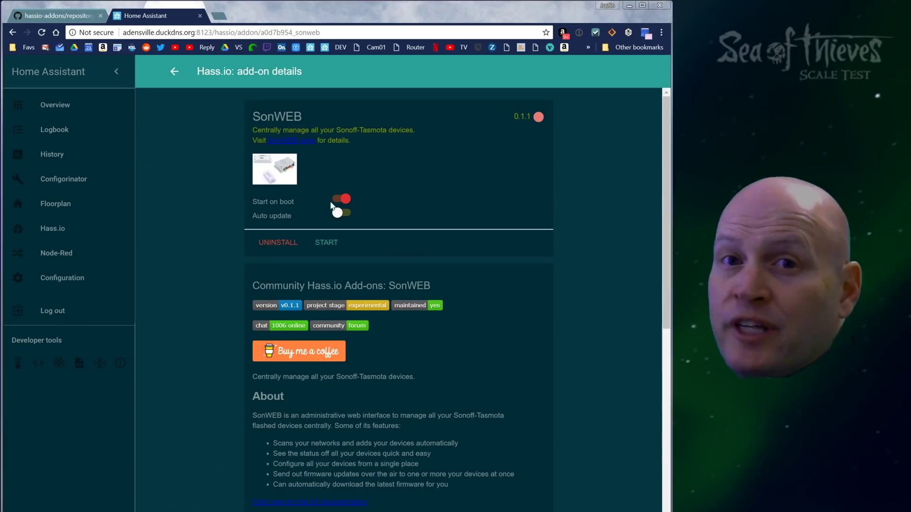
{"action": "left_click", "coordinate": [326, 245]}
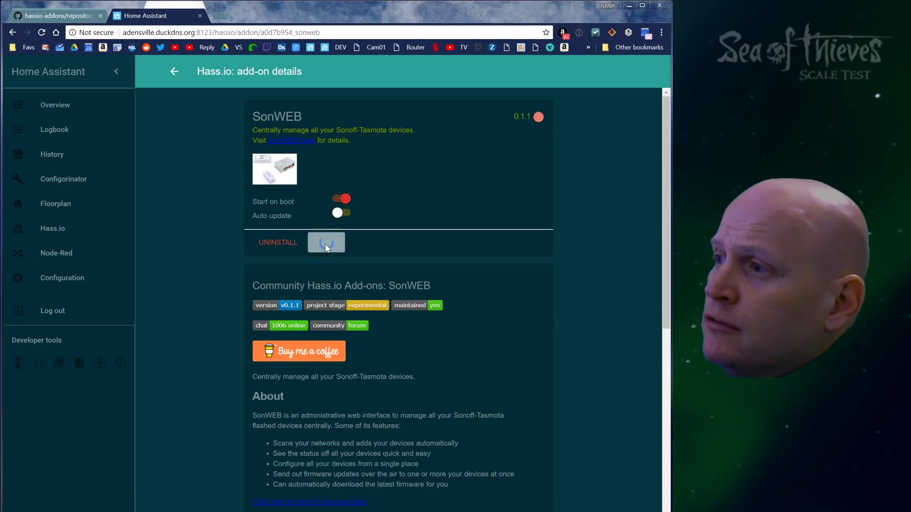
{"action": "left_click", "coordinate": [512, 243]}
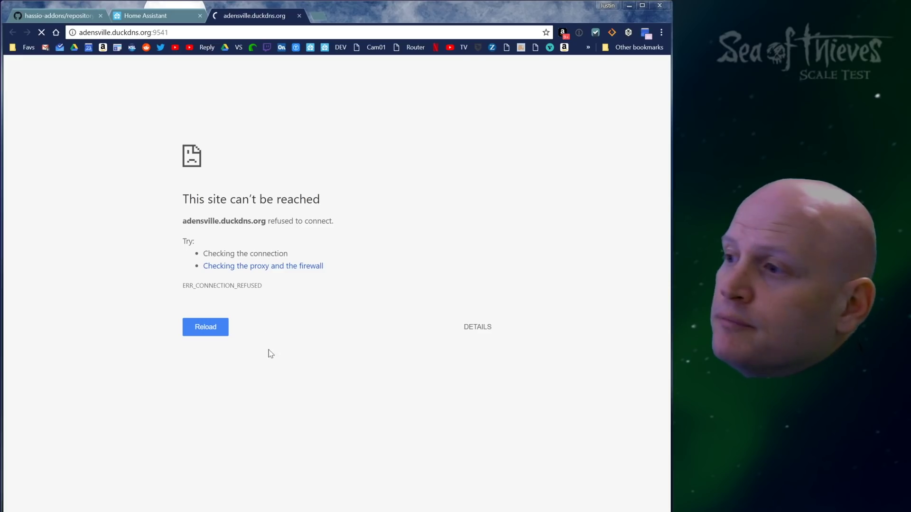
Step: Load SonWEB at 192.168.1.71:9541 instead of the duckdns hostname
{"action": "left_click_drag", "start_coordinate": [79, 32], "coordinate": [151, 32]}
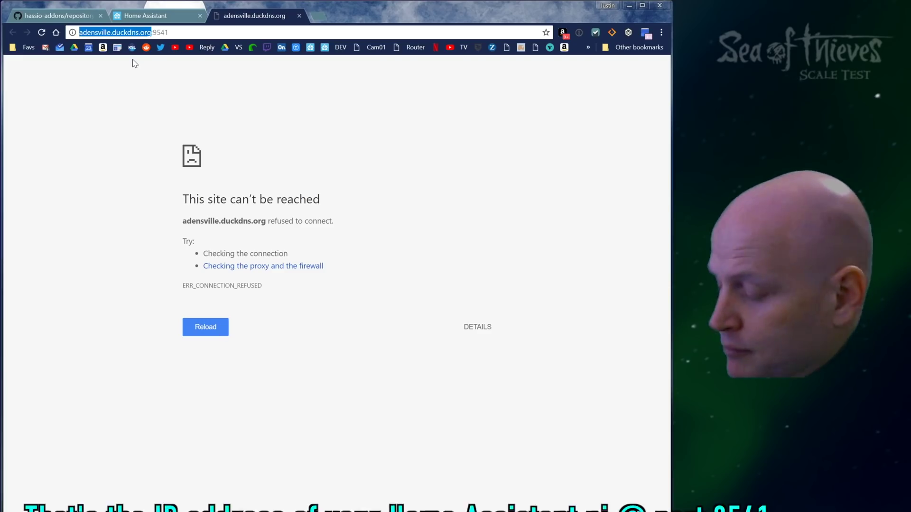
{"action": "key", "text": "ctrl+v"}
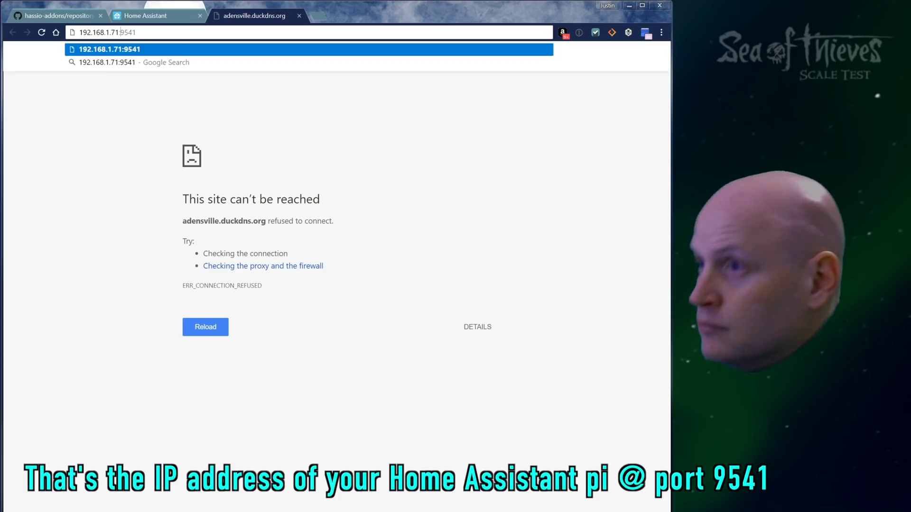
{"action": "key", "text": "Return"}
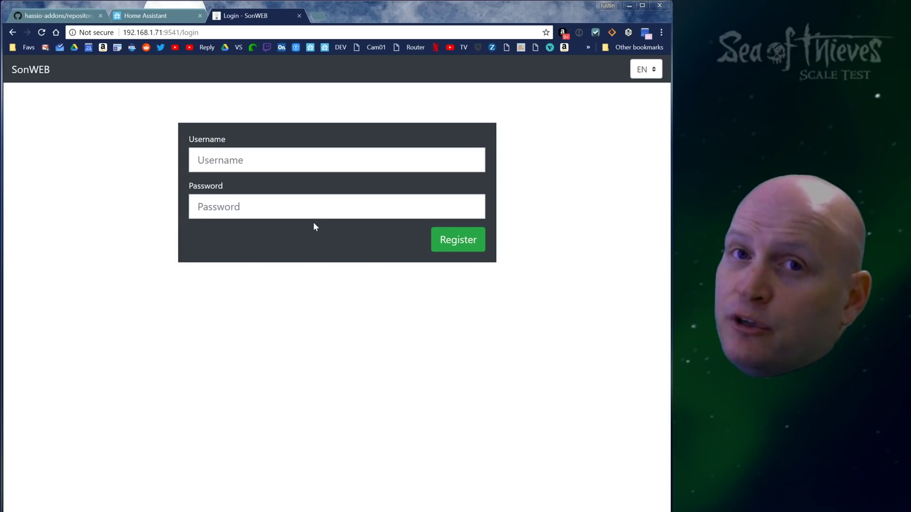
Step: Register a SonWEB login with a username and password, declining to save the password
{"action": "key", "text": "ctrl+shift+l"}
{"action": "type", "text": "1"}
{"action": "left_click", "coordinate": [448, 244]}
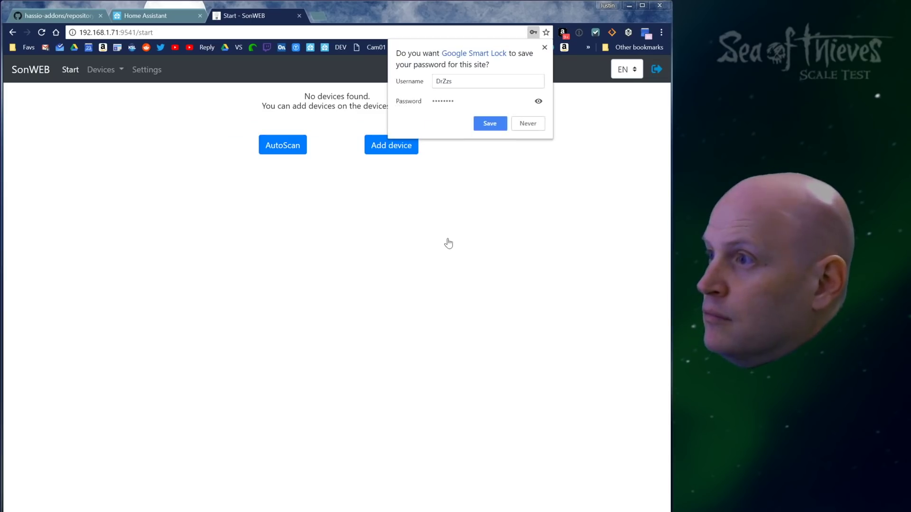
{"action": "left_click", "coordinate": [529, 126]}
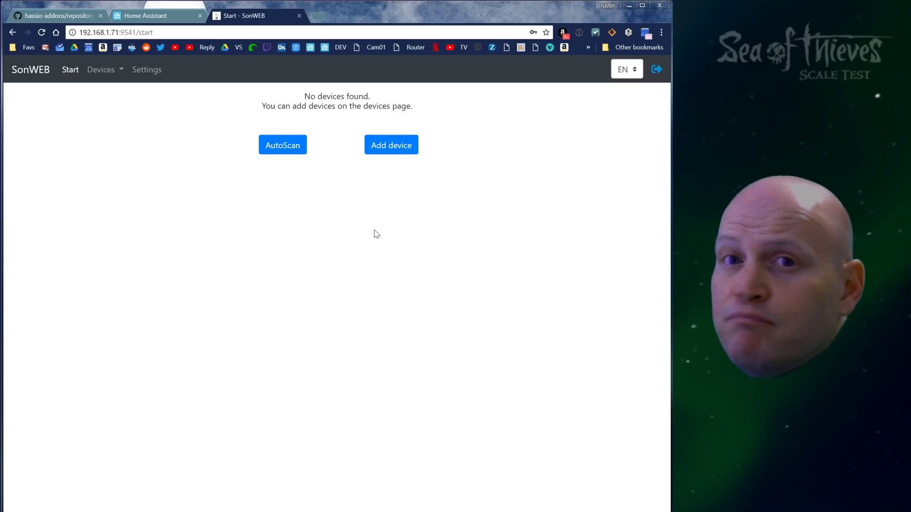
Step: On the AutoScan page, change the From IP address to the 192.168.1 subnet
{"action": "left_click", "coordinate": [285, 146]}
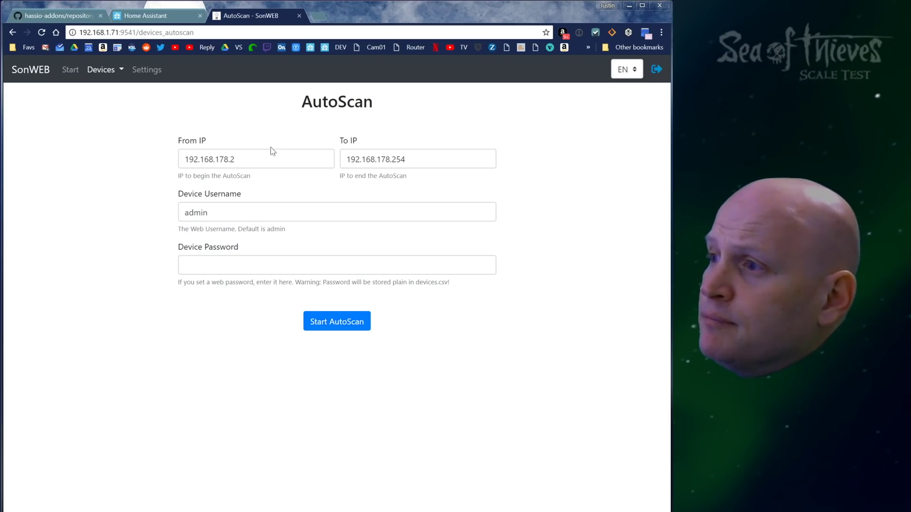
{"action": "left_click", "coordinate": [220, 159]}
{"action": "key", "text": "Delete"}
{"action": "key", "text": "Delete"}
{"action": "key", "text": "Right"}
{"action": "key", "text": "Delete"}
{"action": "type", "text": "1"}
Step: Set the scan range to 192.168.1.2–192.168.1.254 and start the AutoScan
{"action": "left_click", "coordinate": [380, 159]}
{"action": "key", "text": "Delete"}
{"action": "key", "text": "Delete"}
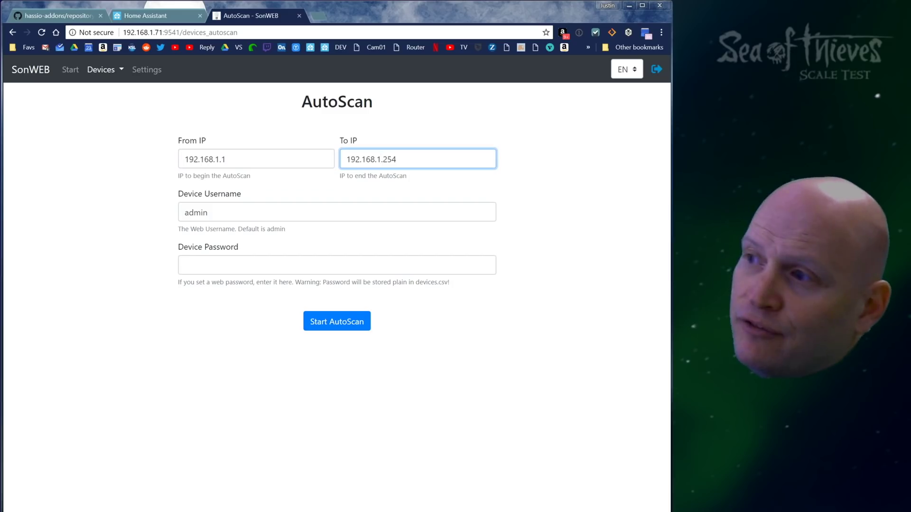
{"action": "left_click", "coordinate": [226, 159]}
{"action": "key", "text": "BackSpace"}
{"action": "type", "text": "2"}
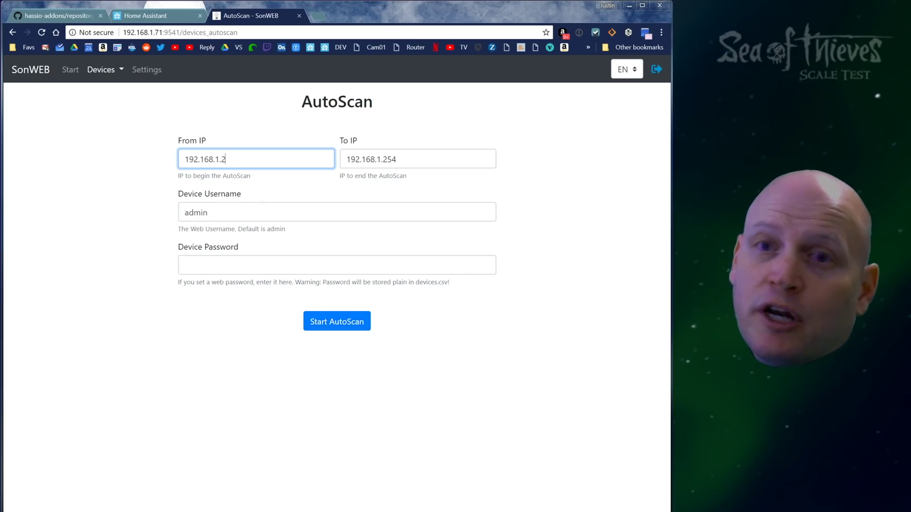
{"action": "left_click", "coordinate": [349, 324]}
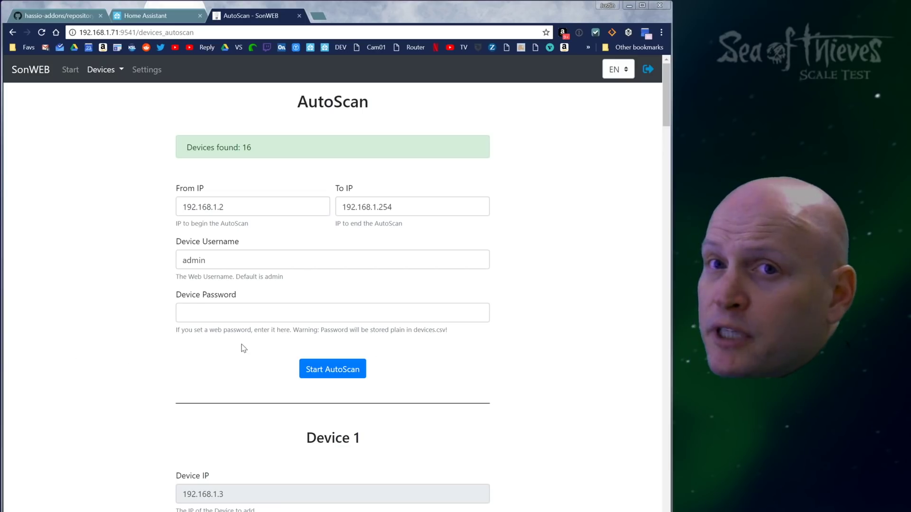
Step: Scroll the AutoScan results down to Device 16, GarageLights at 192.168.1.122
{"action": "scroll", "coordinate": [584, 388], "scroll_direction": "down", "scroll_amount": 3}
{"action": "scroll", "coordinate": [574, 363], "scroll_direction": "down", "scroll_amount": 2}
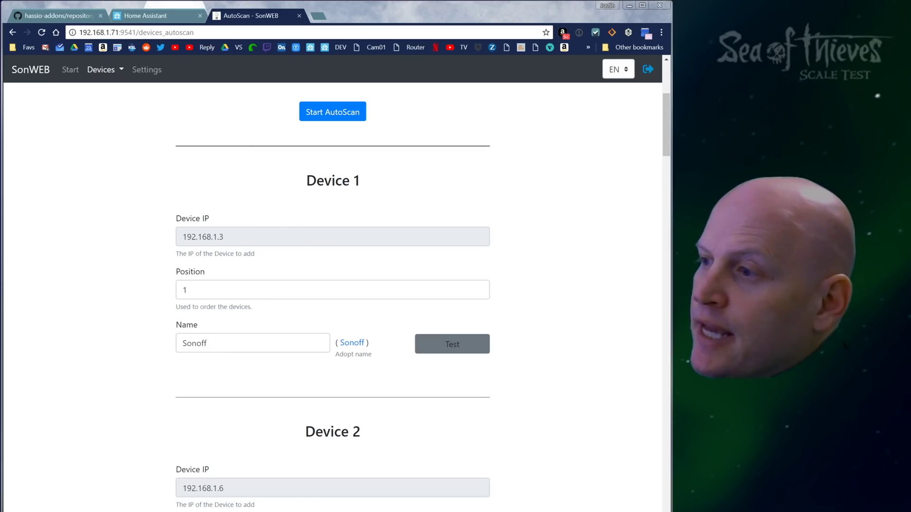
{"action": "scroll", "coordinate": [285, 323], "scroll_direction": "down", "scroll_amount": 1}
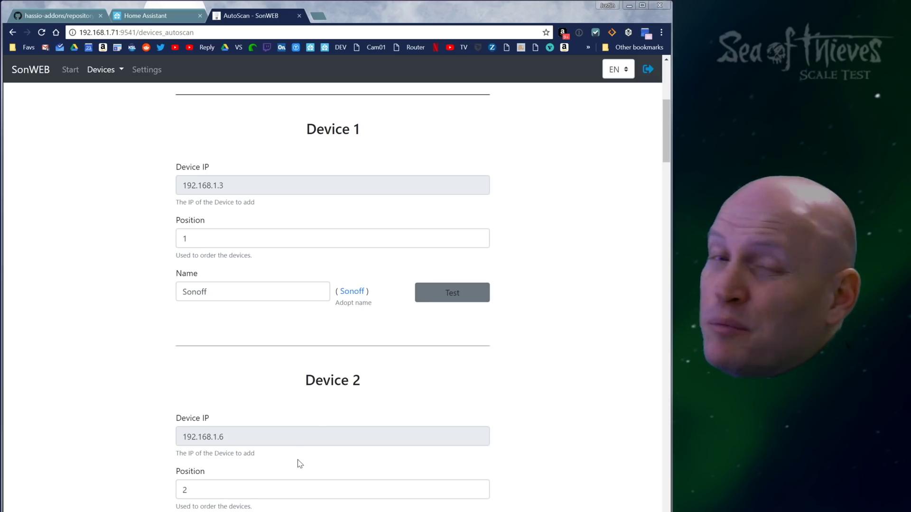
{"action": "scroll", "coordinate": [312, 458], "scroll_direction": "down", "scroll_amount": 2}
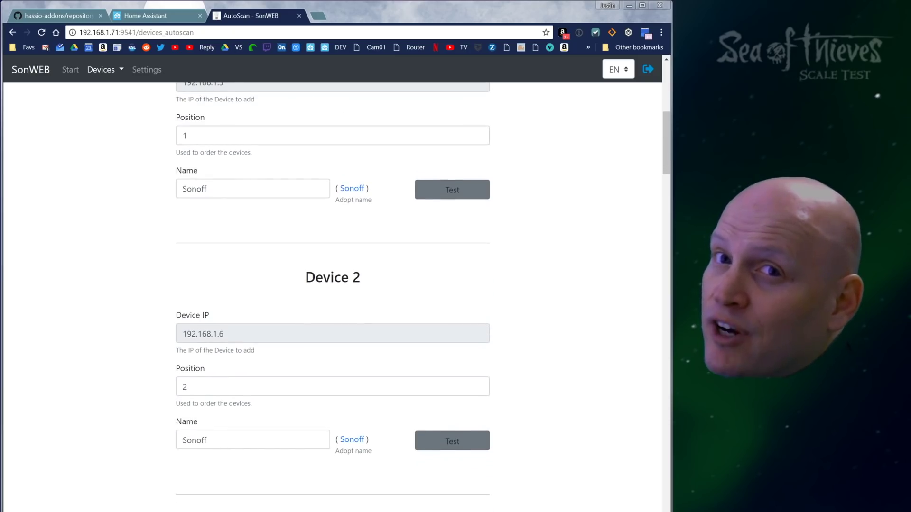
{"action": "scroll", "coordinate": [332, 294], "scroll_direction": "down", "scroll_amount": 20}
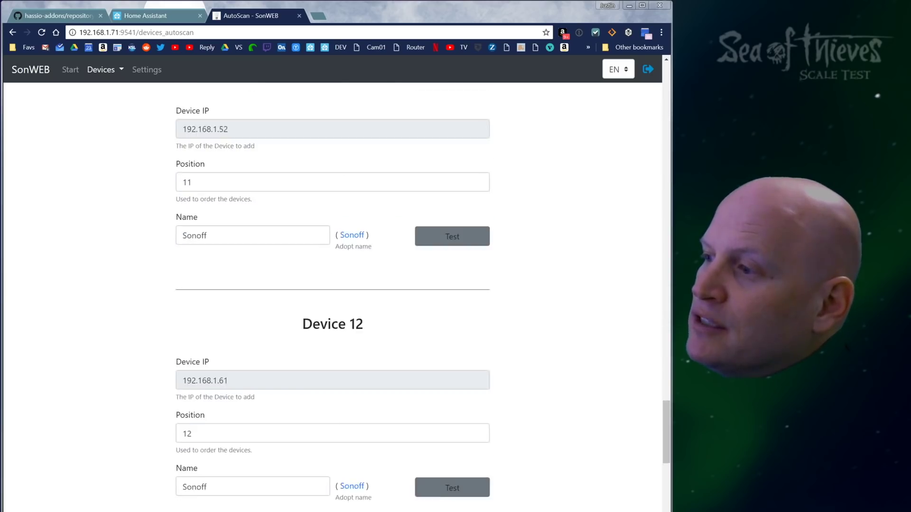
{"action": "scroll", "coordinate": [391, 331], "scroll_direction": "down", "scroll_amount": 20}
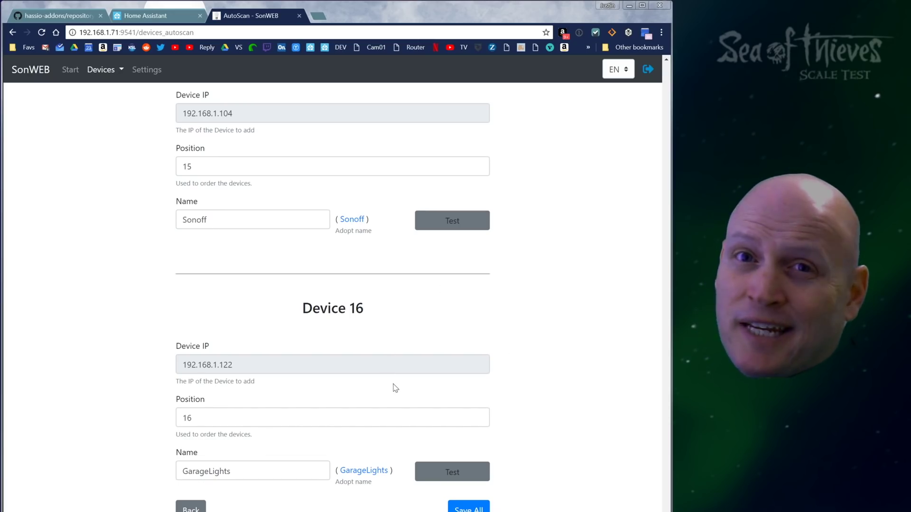
{"action": "scroll", "coordinate": [393, 387], "scroll_direction": "up", "scroll_amount": 5}
{"action": "scroll", "coordinate": [393, 387], "scroll_direction": "down", "scroll_amount": 5}
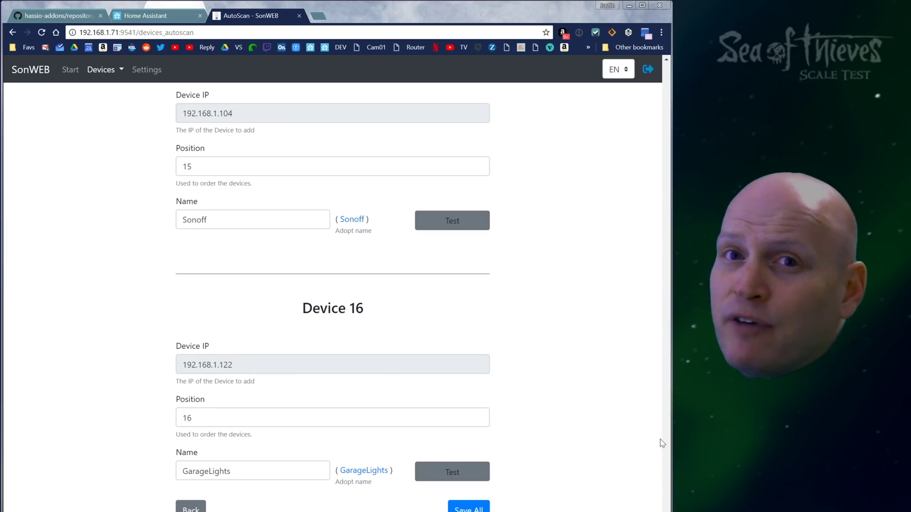
Step: Save all 16 scanned devices to the SonWEB Devices list
{"action": "left_click", "coordinate": [468, 508]}
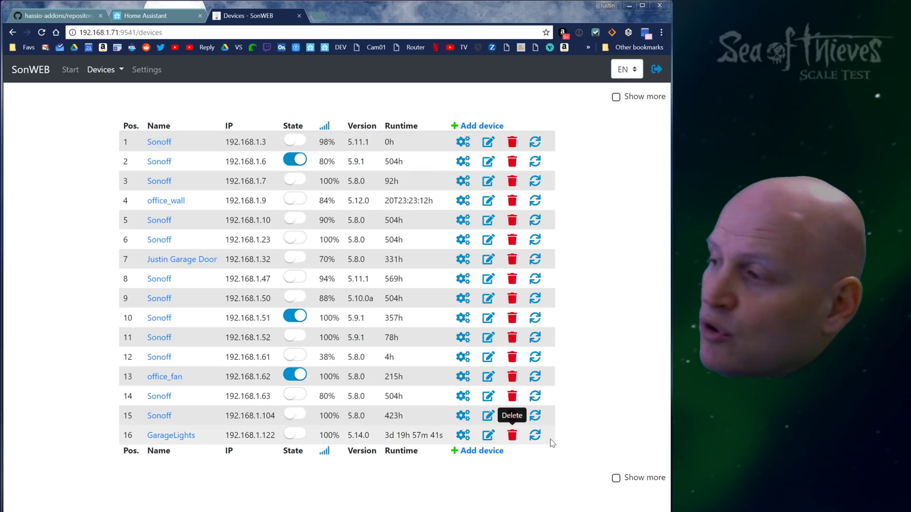
Step: In device 1's configuration, review PowerOnState and LedState unchanged and move to the Sleep field
{"action": "left_click", "coordinate": [463, 142]}
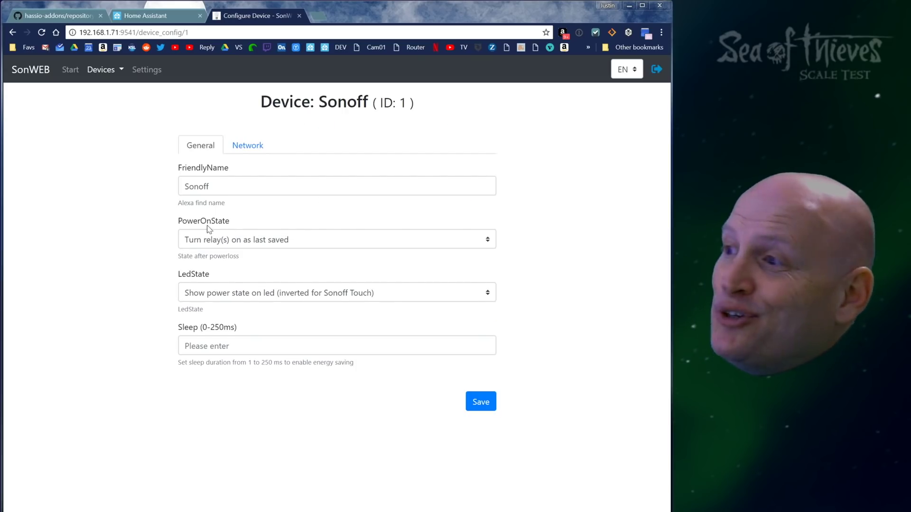
{"action": "left_click", "coordinate": [251, 243]}
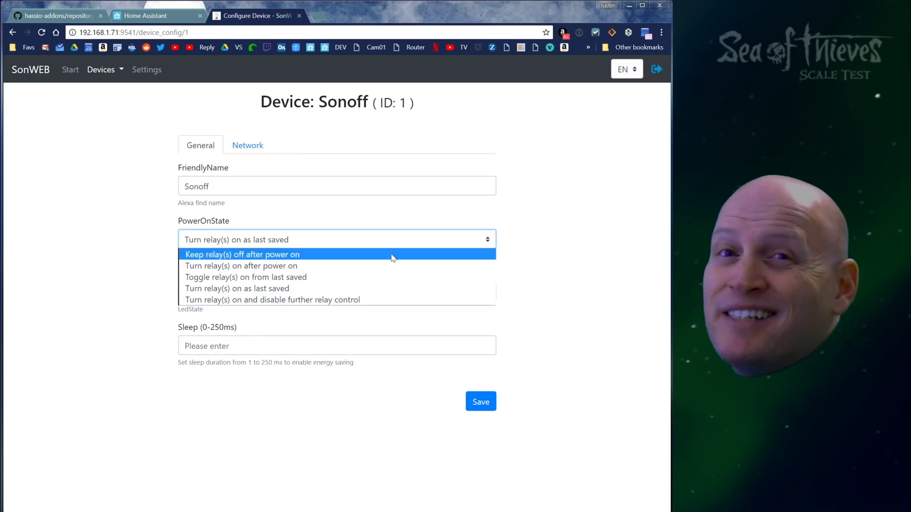
{"action": "left_click", "coordinate": [563, 272]}
{"action": "left_click", "coordinate": [355, 299]}
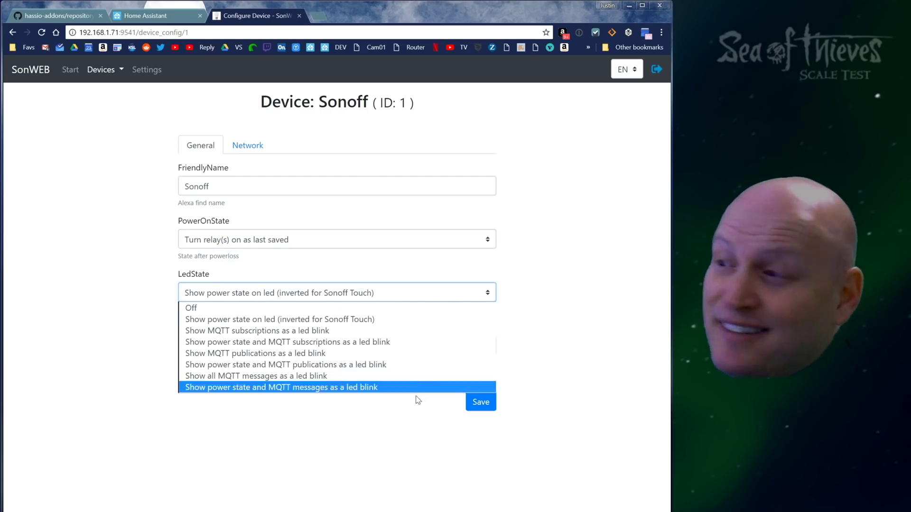
{"action": "left_click", "coordinate": [492, 323]}
{"action": "key", "text": "Tab"}
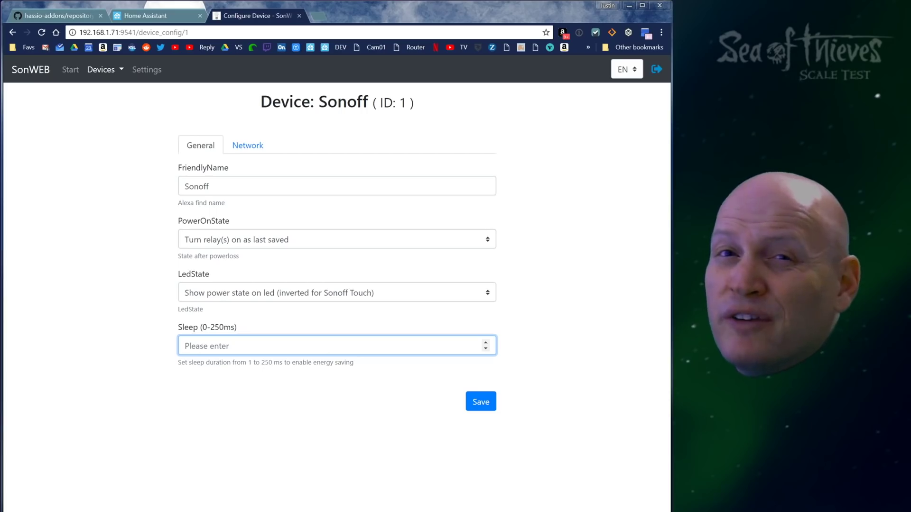
Step: View device 1's Network tab and WIFI Config choices, then reopen its configuration
{"action": "left_click", "coordinate": [247, 145]}
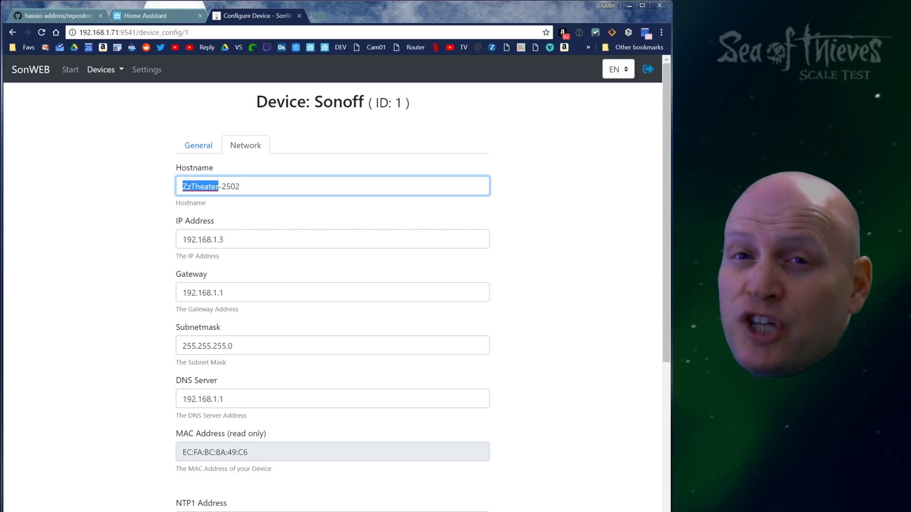
{"action": "scroll", "coordinate": [264, 255], "scroll_direction": "down", "scroll_amount": 8}
{"action": "left_click", "coordinate": [297, 447]}
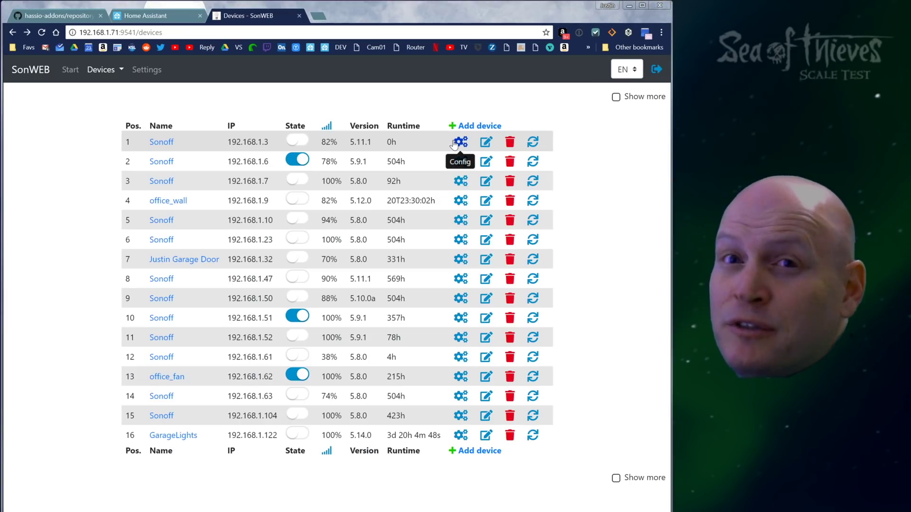
{"action": "left_click", "coordinate": [458, 142]}
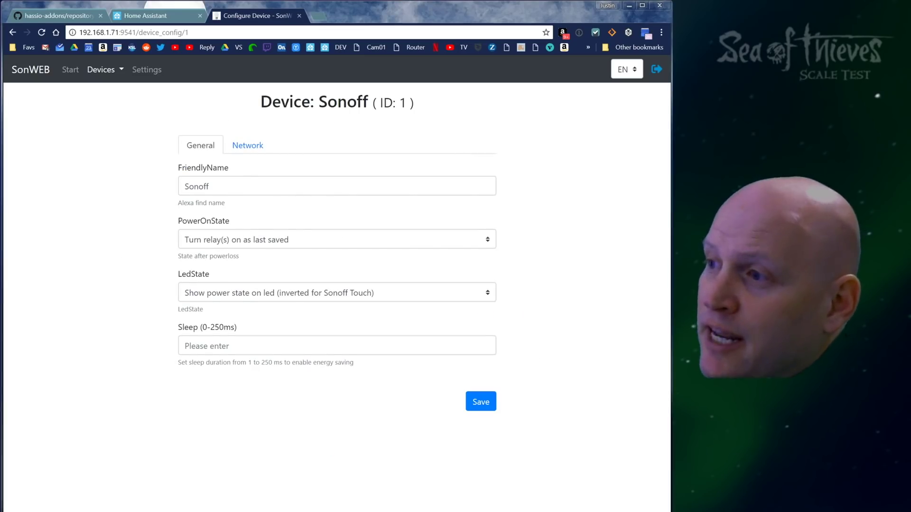
Step: Return to the device list, then open and resubmit device 1's edit form unchanged
{"action": "left_click_drag", "start_coordinate": [232, 145], "coordinate": [256, 147]}
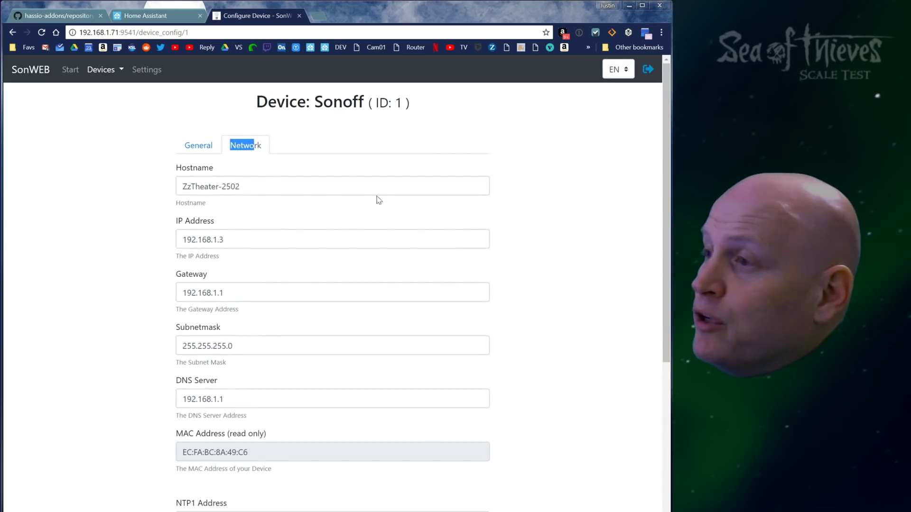
{"action": "left_click", "coordinate": [114, 69]}
{"action": "left_click", "coordinate": [107, 93]}
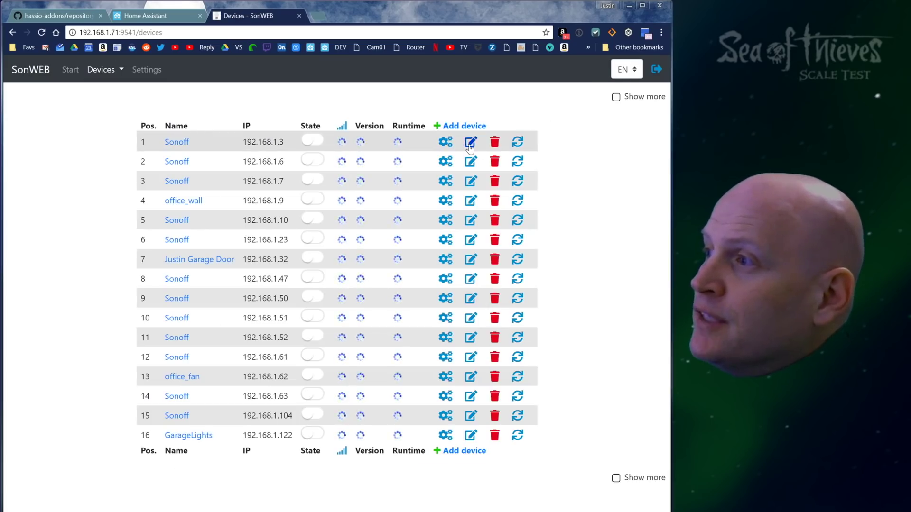
{"action": "left_click", "coordinate": [471, 143]}
{"action": "scroll", "coordinate": [342, 131], "scroll_direction": "down", "scroll_amount": 1}
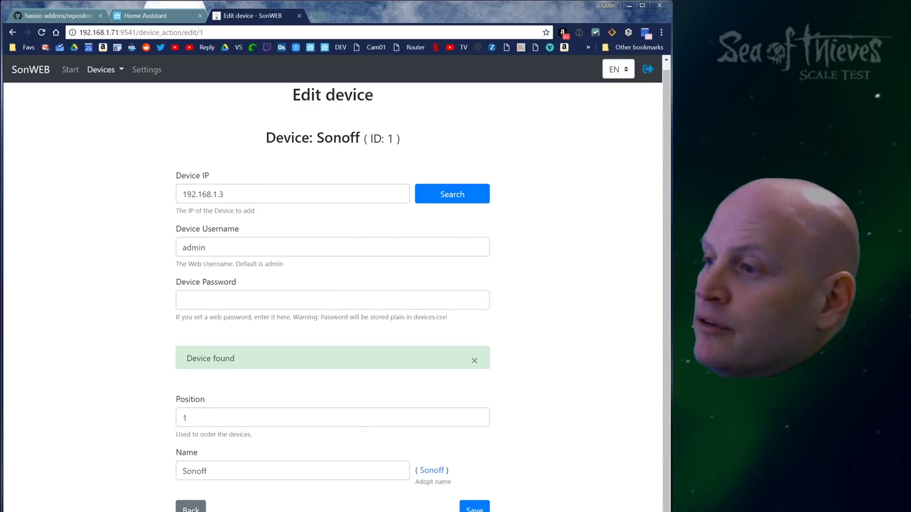
{"action": "double_click", "coordinate": [194, 471]}
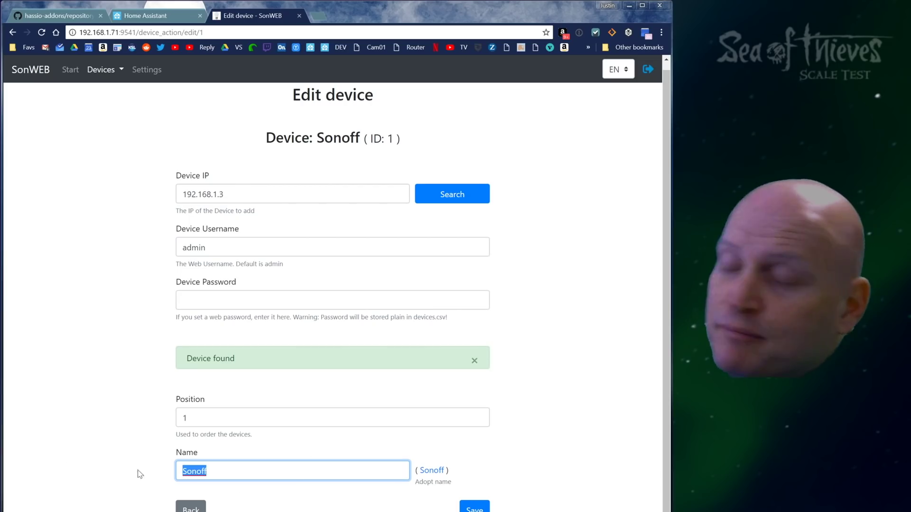
{"action": "key", "text": "Return"}
Step: Copy the ZzTheater part of device 1's hostname from its network settings
{"action": "left_click", "coordinate": [458, 136]}
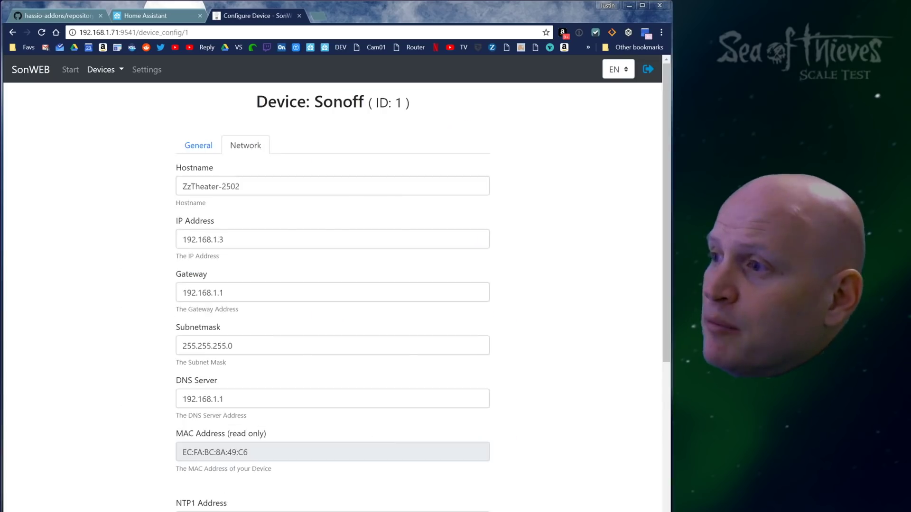
{"action": "left_click_drag", "start_coordinate": [182, 186], "coordinate": [218, 187]}
{"action": "right_click", "coordinate": [201, 187]}
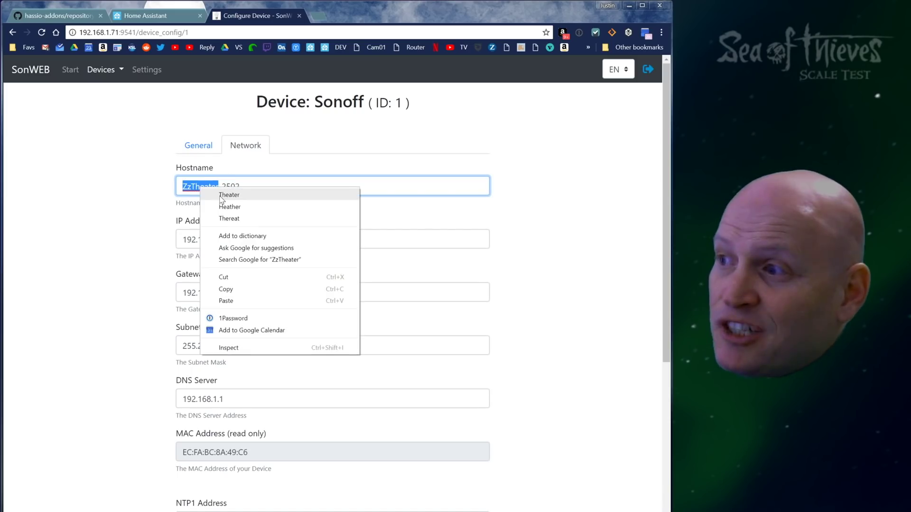
{"action": "left_click", "coordinate": [237, 289]}
Step: Replace the FriendlyName Sonoff with Theater on the General tab and save
{"action": "left_click", "coordinate": [203, 150]}
{"action": "double_click", "coordinate": [197, 187]}
{"action": "right_click", "coordinate": [202, 190]}
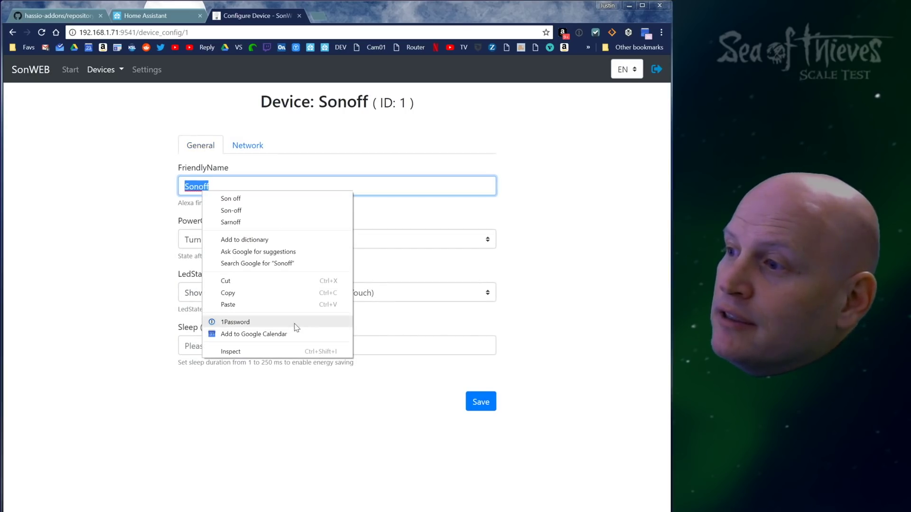
{"action": "left_click", "coordinate": [274, 185]}
{"action": "type", "text": "Theater"}
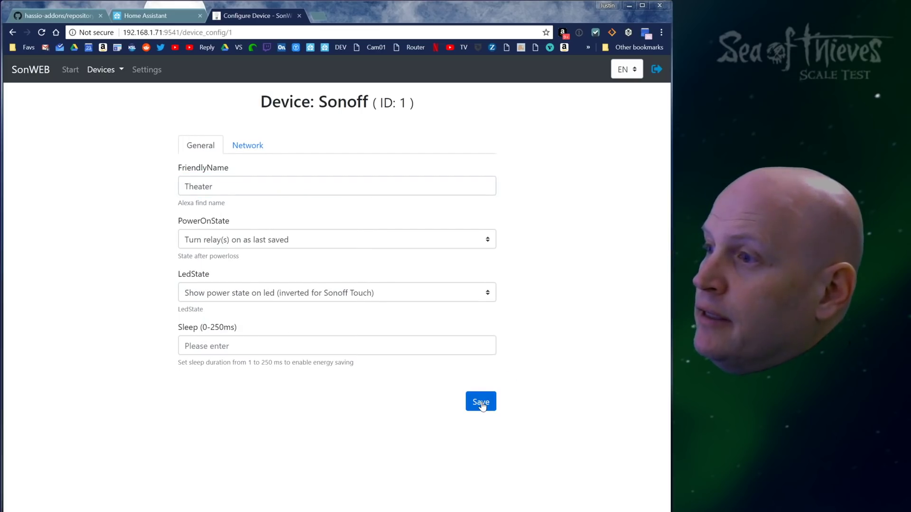
{"action": "left_click", "coordinate": [481, 403]}
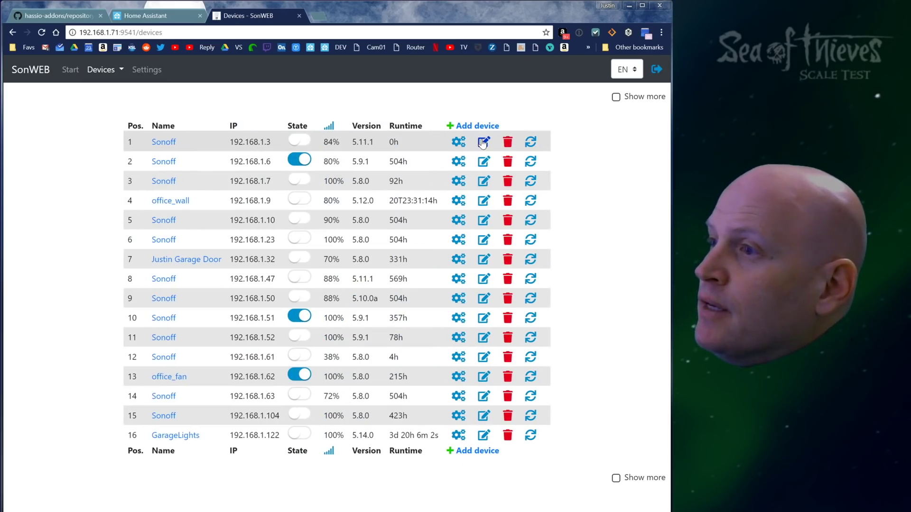
Step: Adopt the friendly name Theater as device 1's name and save the edit form
{"action": "left_click", "coordinate": [482, 142]}
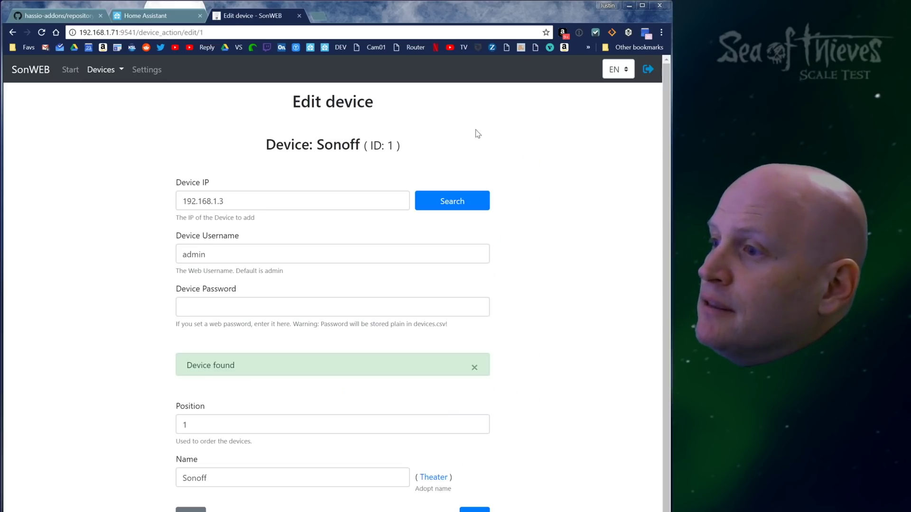
{"action": "double_click", "coordinate": [195, 471]}
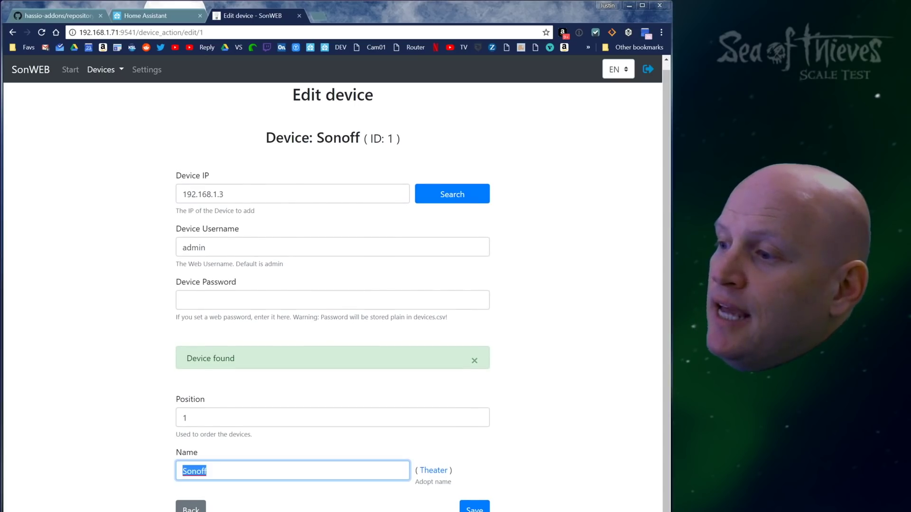
{"action": "key", "text": "Tab"}
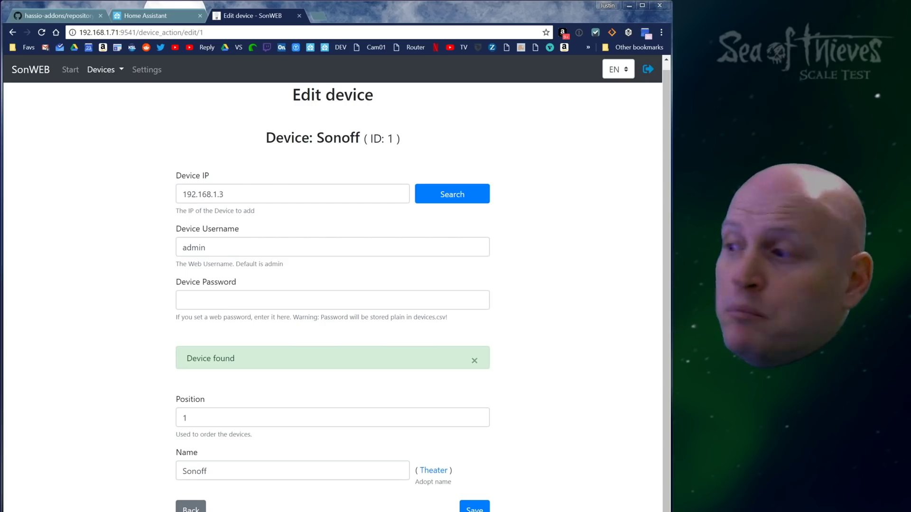
{"action": "left_click", "coordinate": [433, 470]}
{"action": "left_click", "coordinate": [474, 507]}
{"action": "left_click", "coordinate": [209, 170]}
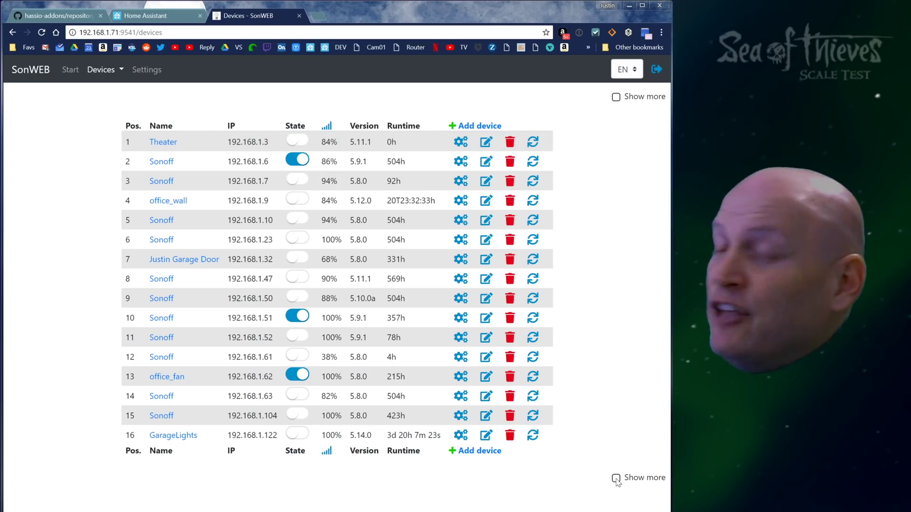
Step: Reveal the Hostname and Mac columns, scroll across the device table, then go to Start
{"action": "left_click", "coordinate": [616, 479]}
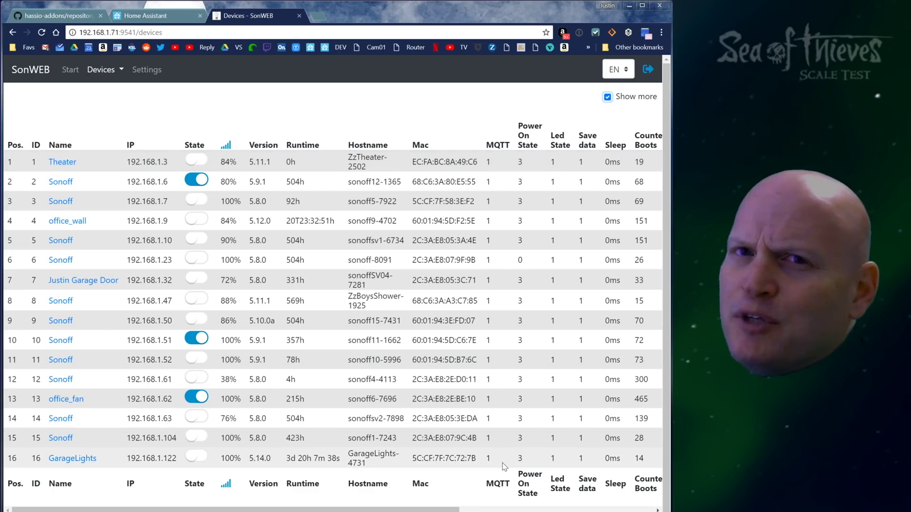
{"action": "left_click", "coordinate": [501, 509]}
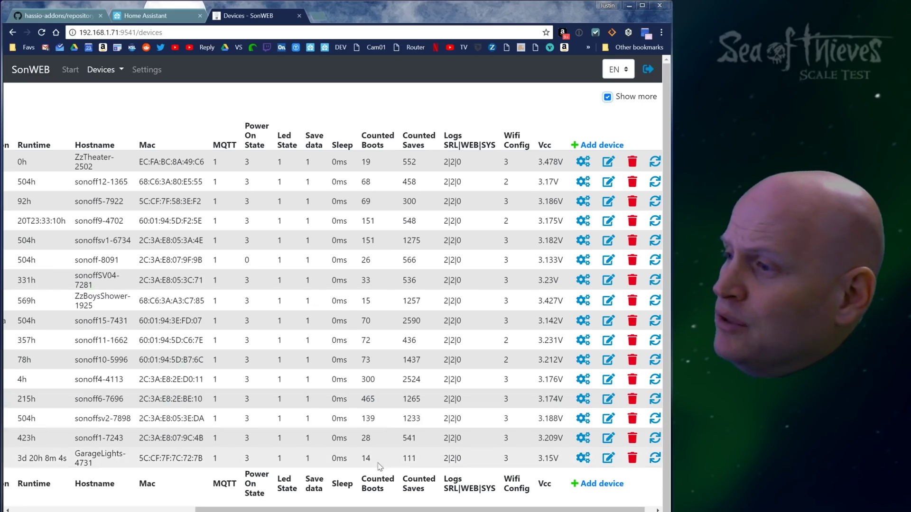
{"action": "scroll", "coordinate": [344, 501], "scroll_direction": "left", "scroll_amount": 2}
{"action": "scroll", "coordinate": [345, 501], "scroll_direction": "left", "scroll_amount": 4}
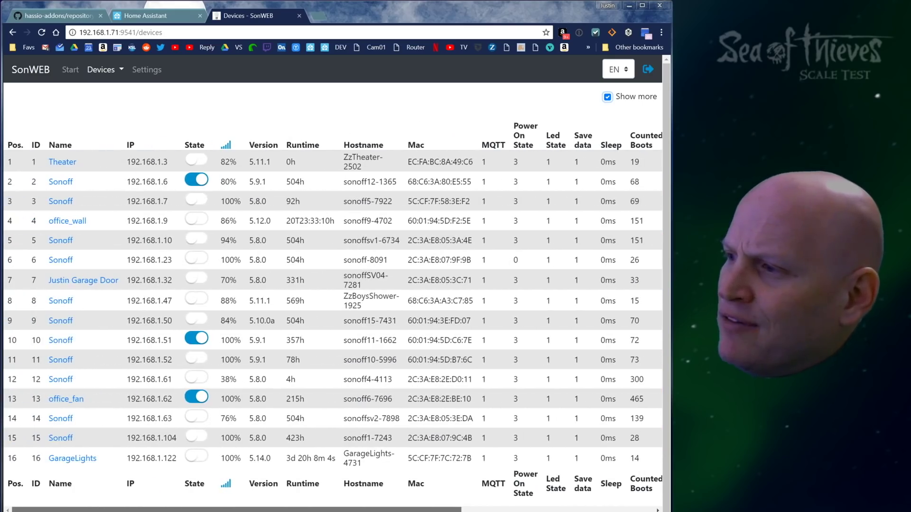
{"action": "scroll", "coordinate": [344, 501], "scroll_direction": "right", "scroll_amount": 6}
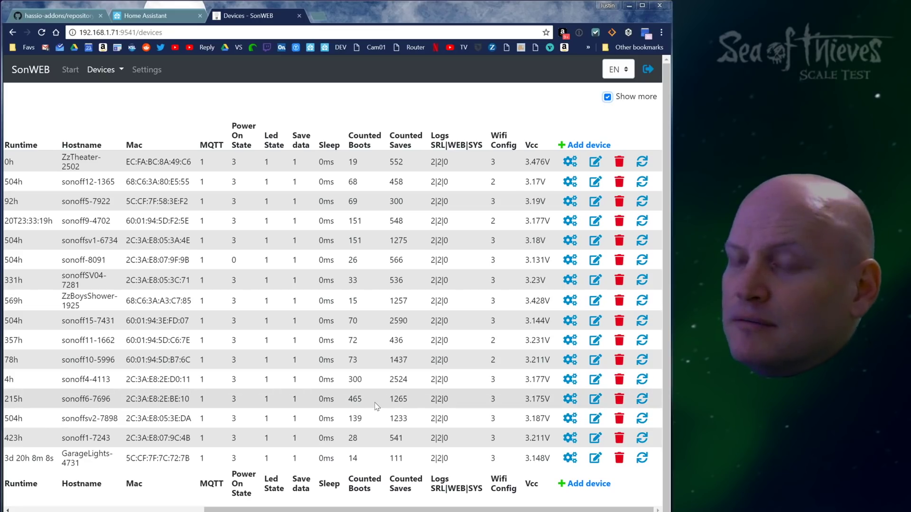
{"action": "scroll", "coordinate": [377, 406], "scroll_direction": "right", "scroll_amount": 1}
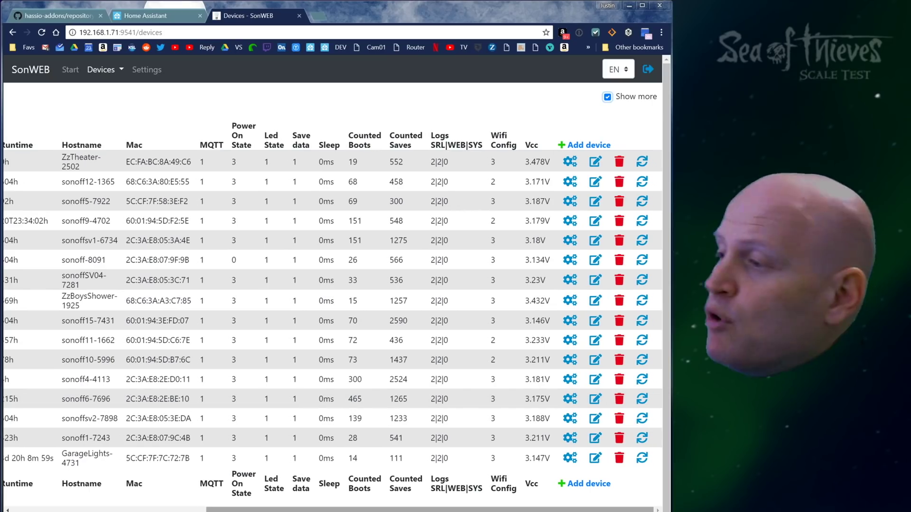
{"action": "left_click", "coordinate": [70, 70]}
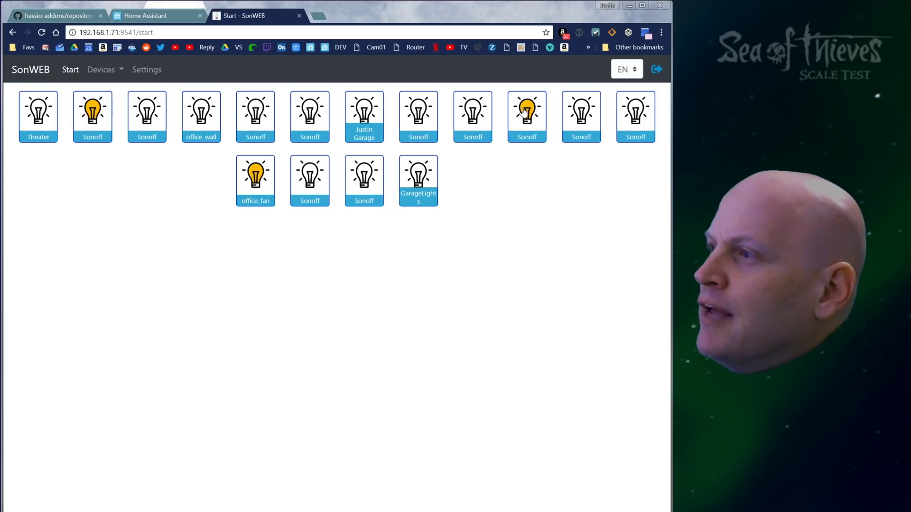
Step: Toggle the office_fan bulb tile off and back on
{"action": "left_click", "coordinate": [253, 178]}
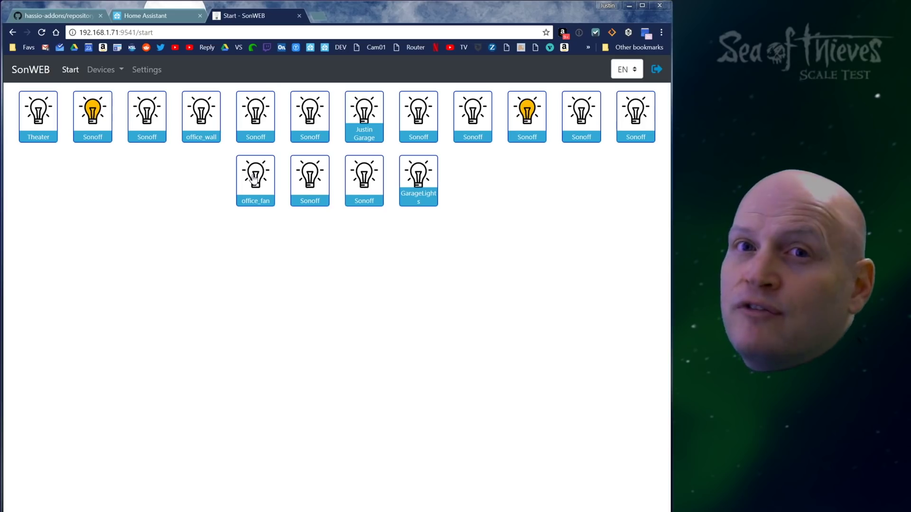
{"action": "left_click", "coordinate": [254, 178]}
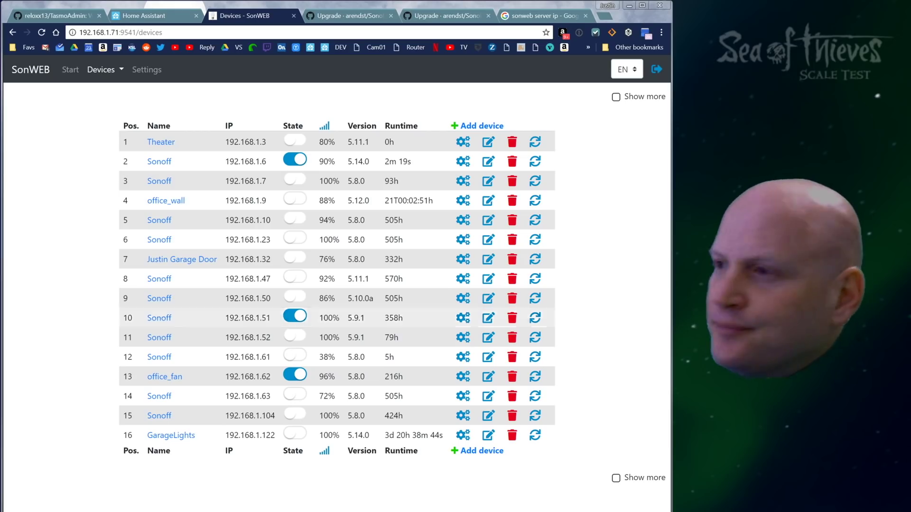
Step: Check OTA Server IP 192.168.1.71 and EN firmware language in Settings, then save
{"action": "left_click", "coordinate": [150, 70]}
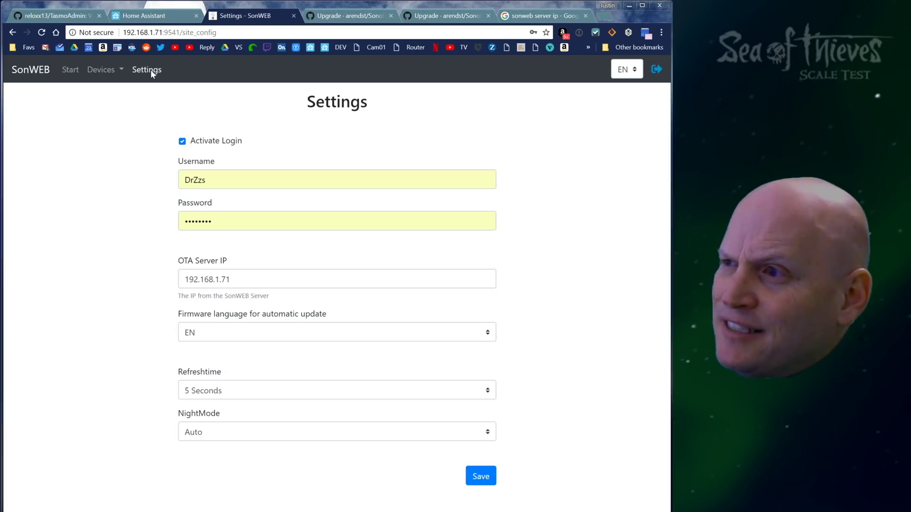
{"action": "double_click", "coordinate": [209, 279]}
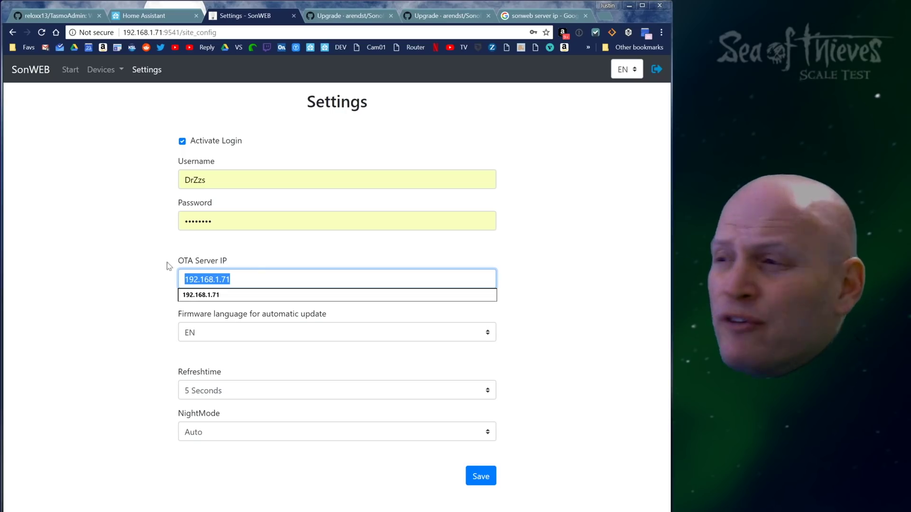
{"action": "key", "text": "End"}
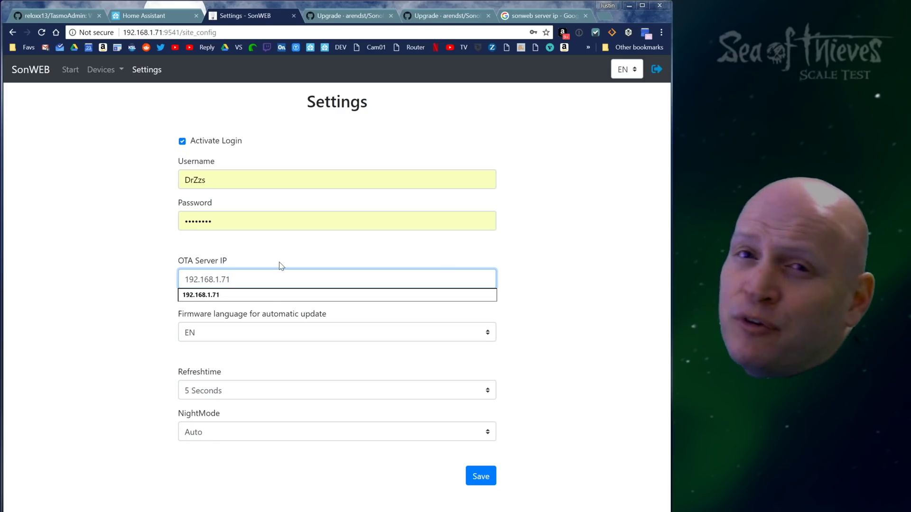
{"action": "left_click", "coordinate": [124, 303]}
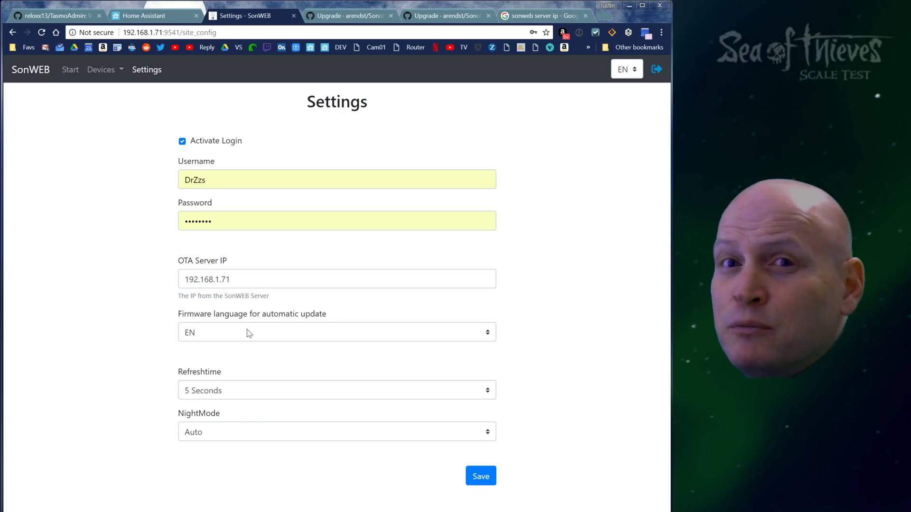
{"action": "left_click", "coordinate": [246, 332]}
{"action": "left_click", "coordinate": [480, 476]}
{"action": "left_click", "coordinate": [101, 70]}
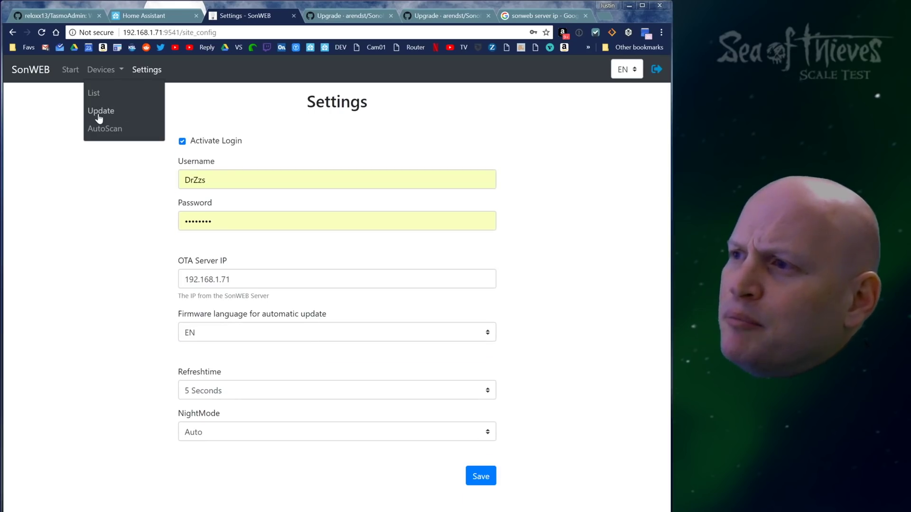
Step: Open Devices > Update, review the 5.14.0b changelog, and cancel a MINIMAL firmware file pick
{"action": "left_click", "coordinate": [99, 114]}
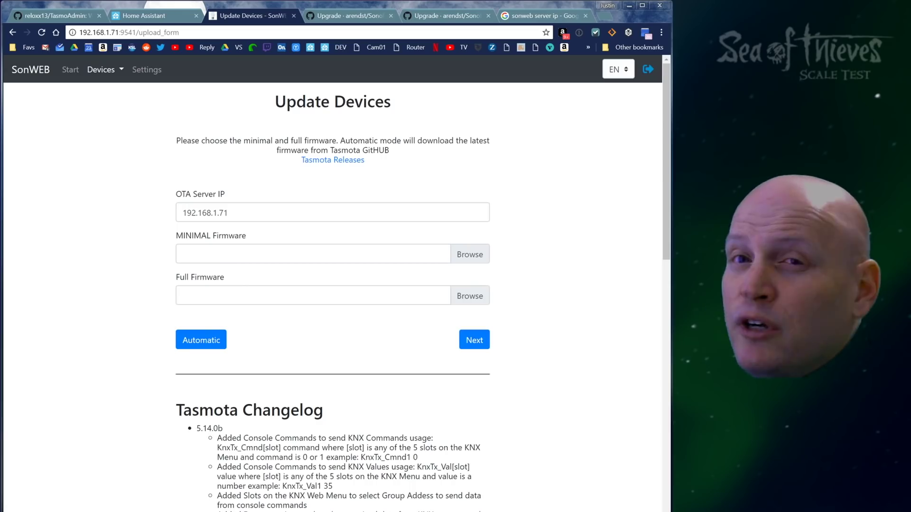
{"action": "scroll", "coordinate": [288, 390], "scroll_direction": "down", "scroll_amount": 4}
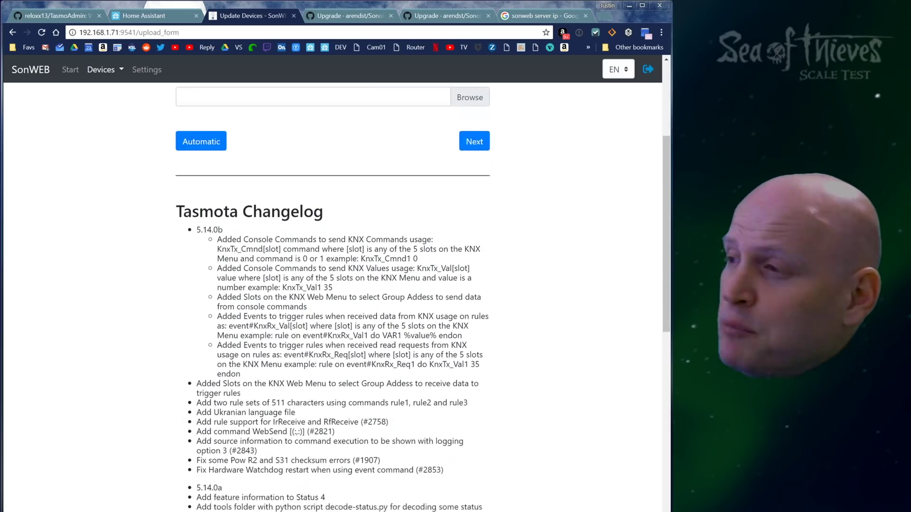
{"action": "scroll", "coordinate": [288, 390], "scroll_direction": "down", "scroll_amount": 2}
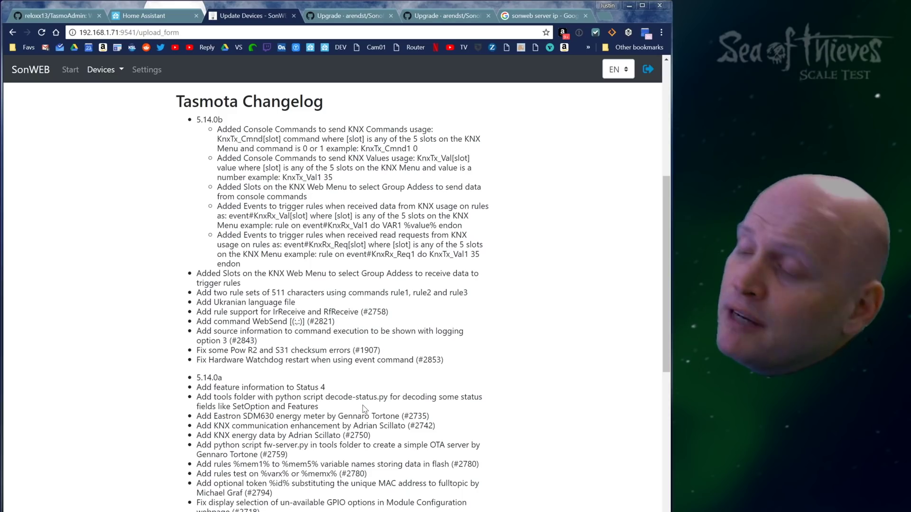
{"action": "scroll", "coordinate": [322, 421], "scroll_direction": "down", "scroll_amount": 12}
{"action": "scroll", "coordinate": [322, 420], "scroll_direction": "up", "scroll_amount": 12}
{"action": "scroll", "coordinate": [322, 420], "scroll_direction": "up", "scroll_amount": 7}
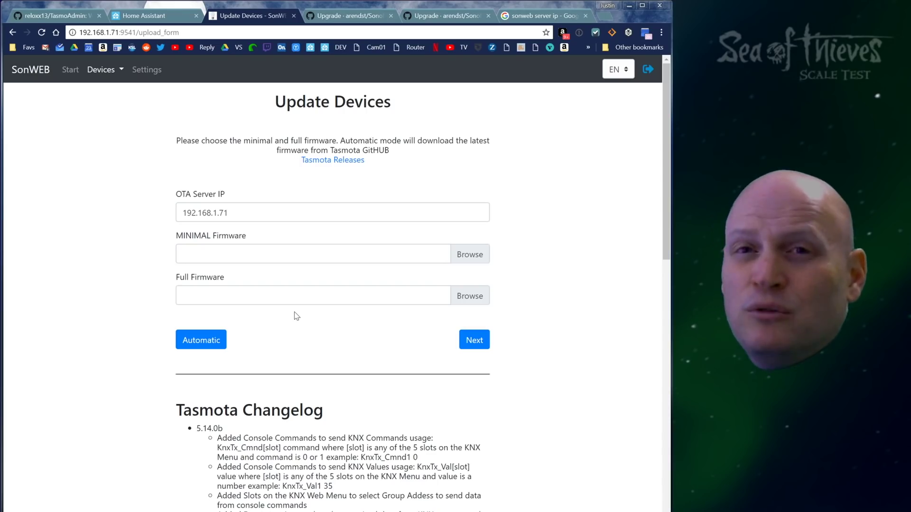
{"action": "left_click", "coordinate": [487, 266]}
{"action": "left_click", "coordinate": [382, 297]}
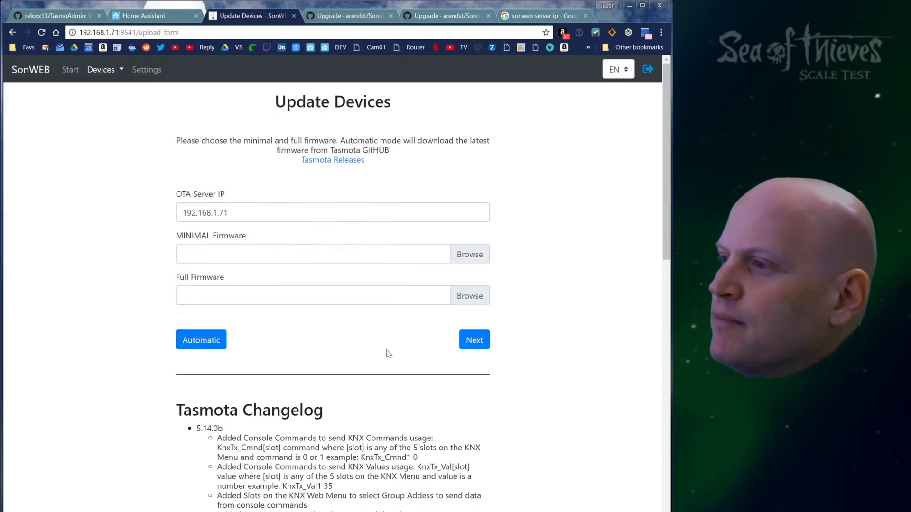
Step: Download Tasmota v5.14.0 automatically from GitHub and mark only office_wall for update
{"action": "left_click", "coordinate": [201, 341]}
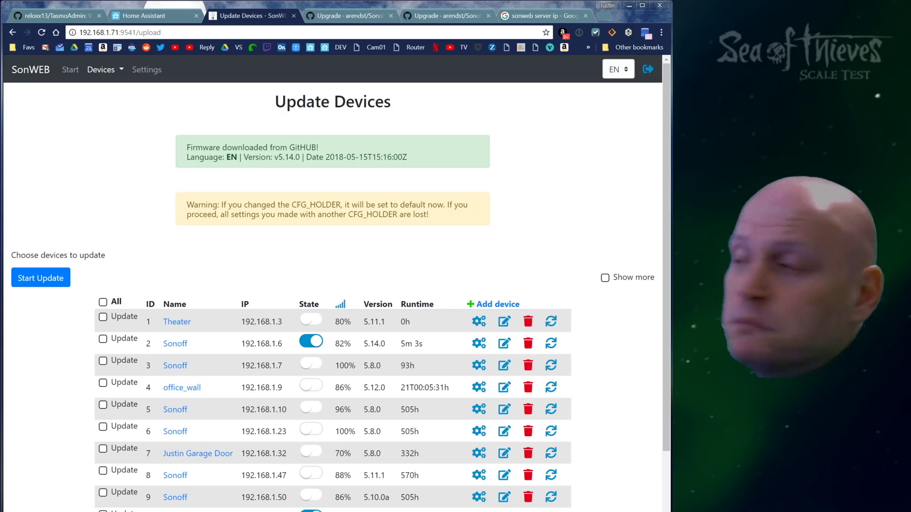
{"action": "scroll", "coordinate": [235, 232], "scroll_direction": "down", "scroll_amount": 3}
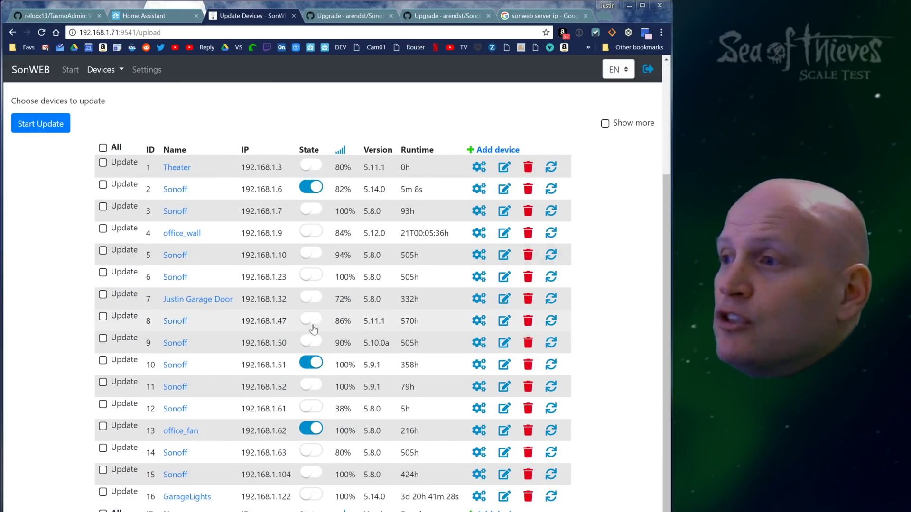
{"action": "scroll", "coordinate": [205, 263], "scroll_direction": "up", "scroll_amount": 2}
{"action": "left_click", "coordinate": [102, 251]}
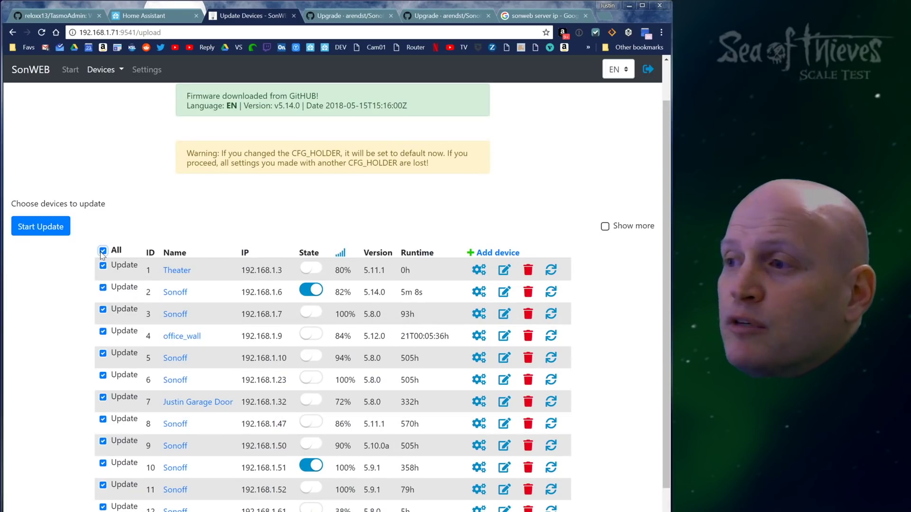
{"action": "left_click", "coordinate": [103, 251]}
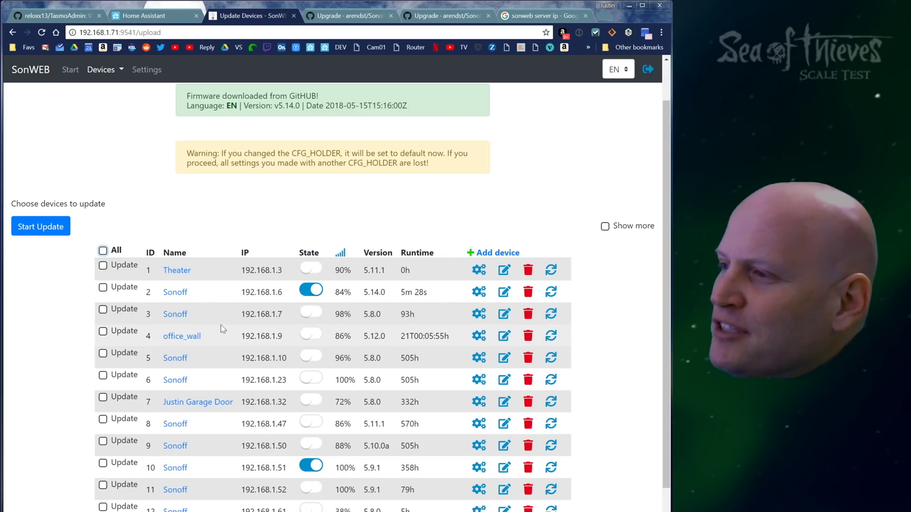
{"action": "left_click", "coordinate": [103, 332]}
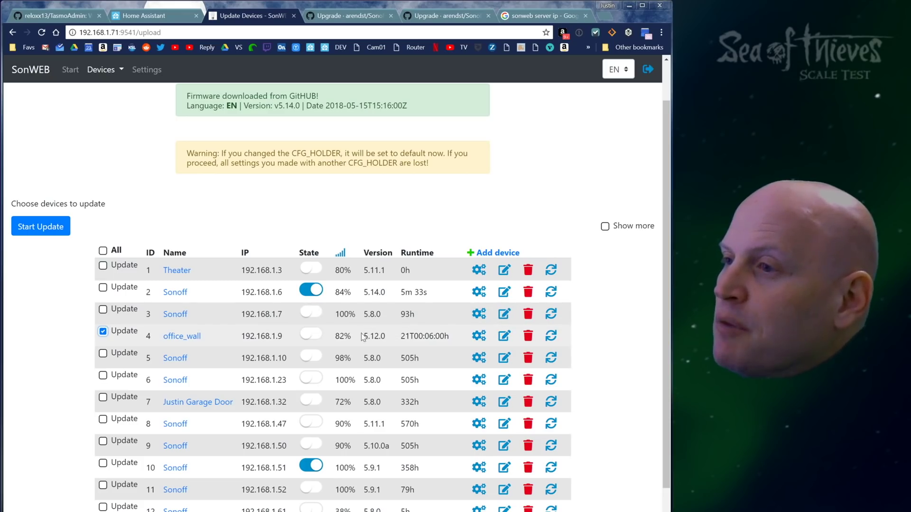
Step: Start the office_wall update, then open Devices > List to confirm version 5.14.0
{"action": "left_click", "coordinate": [37, 227]}
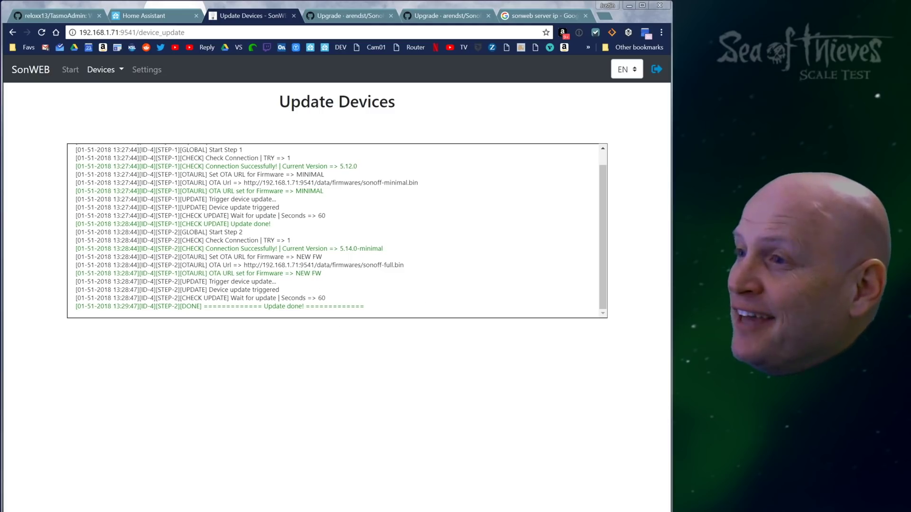
{"action": "left_click", "coordinate": [100, 72]}
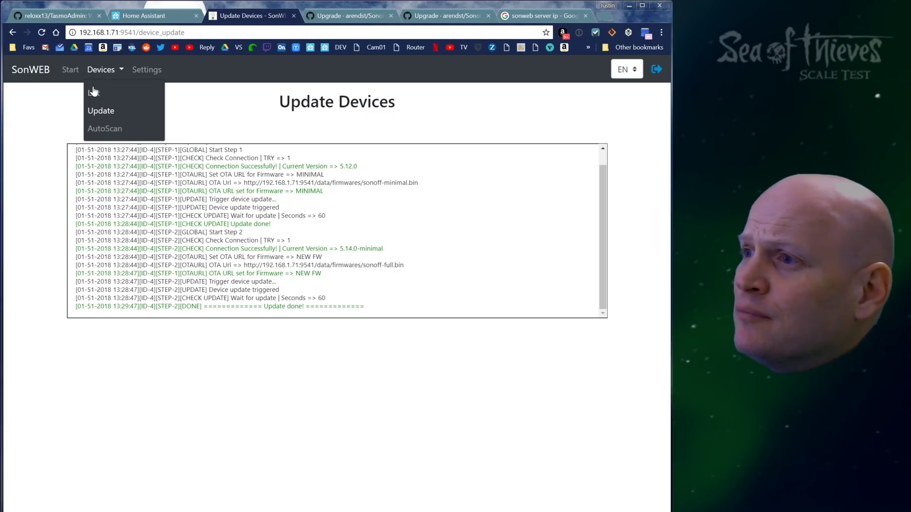
{"action": "left_click", "coordinate": [94, 92]}
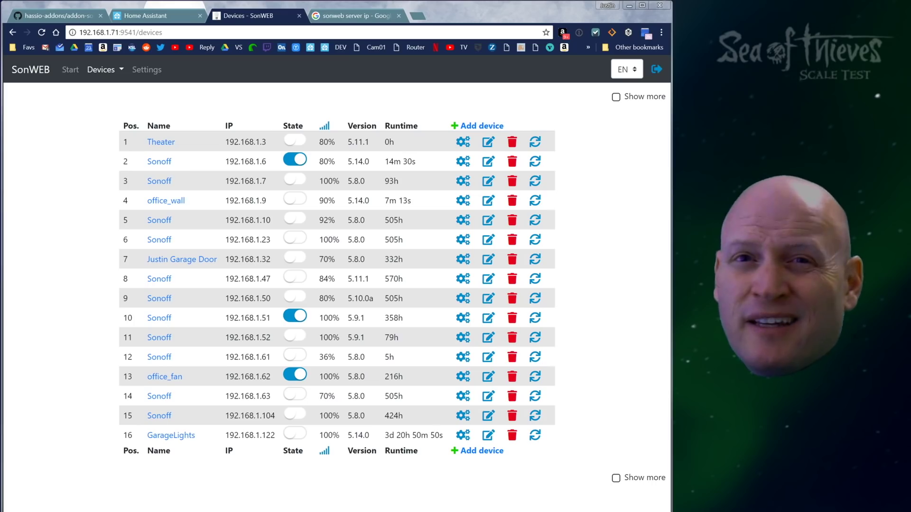
Step: On the addon-sonweb README, highlight the panel_iframe example and its placeholder url address
{"action": "key", "text": "ctrl+1"}
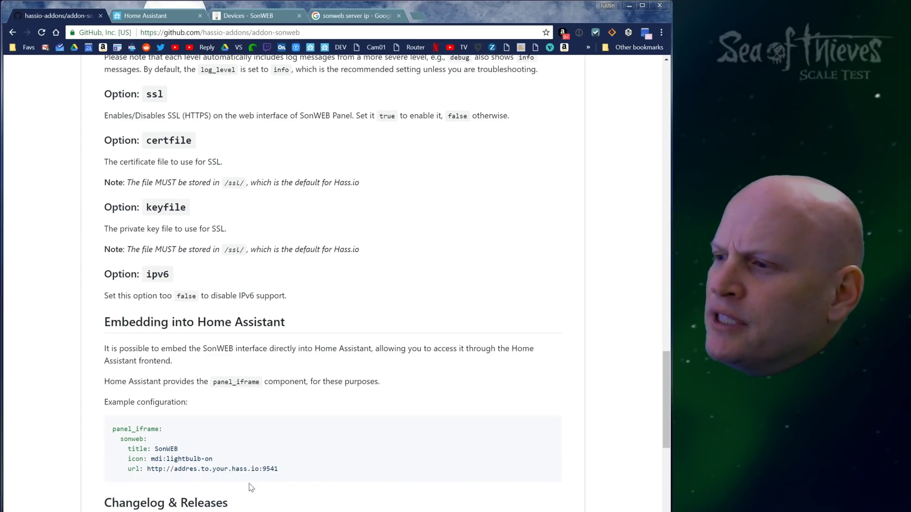
{"action": "left_click_drag", "start_coordinate": [288, 468], "coordinate": [83, 422]}
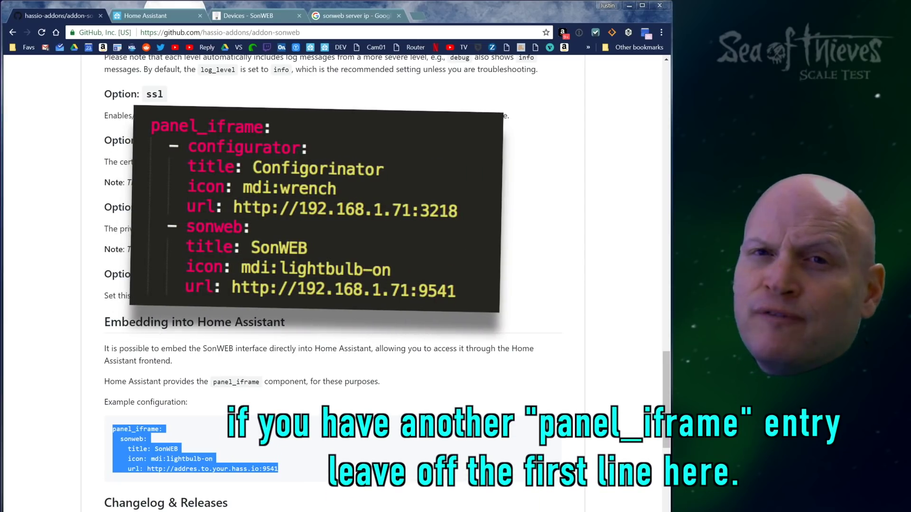
{"action": "left_click_drag", "start_coordinate": [173, 469], "coordinate": [259, 468]}
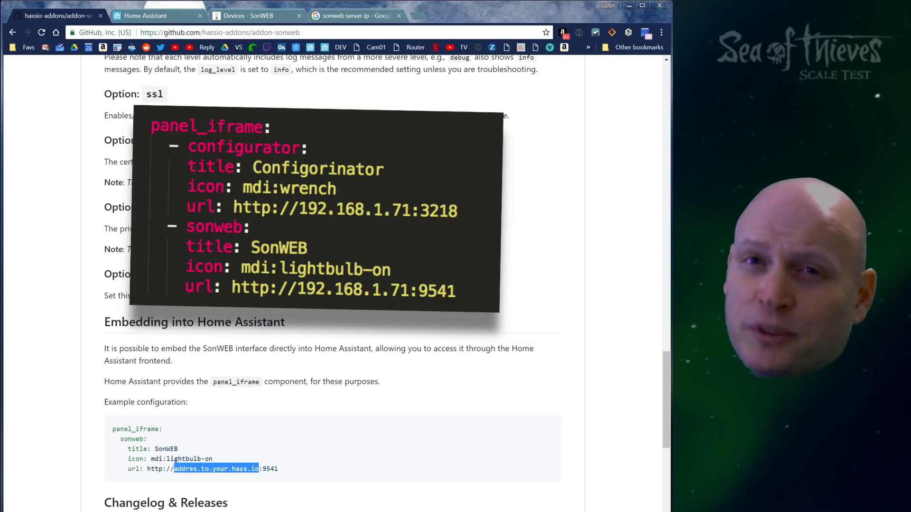
{"action": "left_click", "coordinate": [290, 473]}
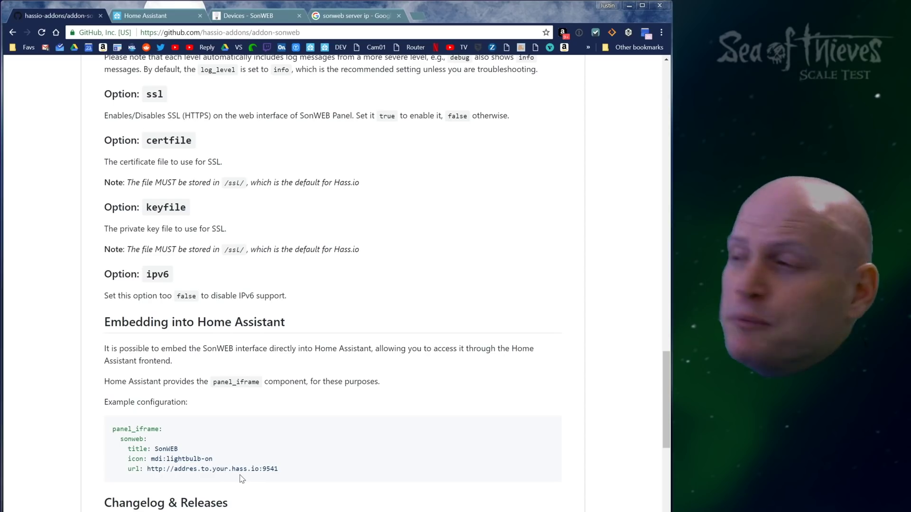
Step: Scroll the README down to its Authors and License sections
{"action": "scroll", "coordinate": [240, 475], "scroll_direction": "down", "scroll_amount": 15}
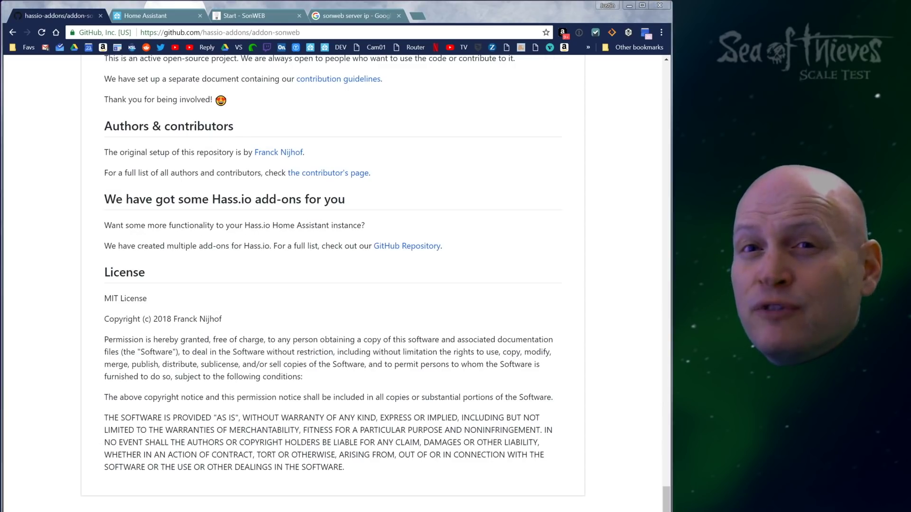